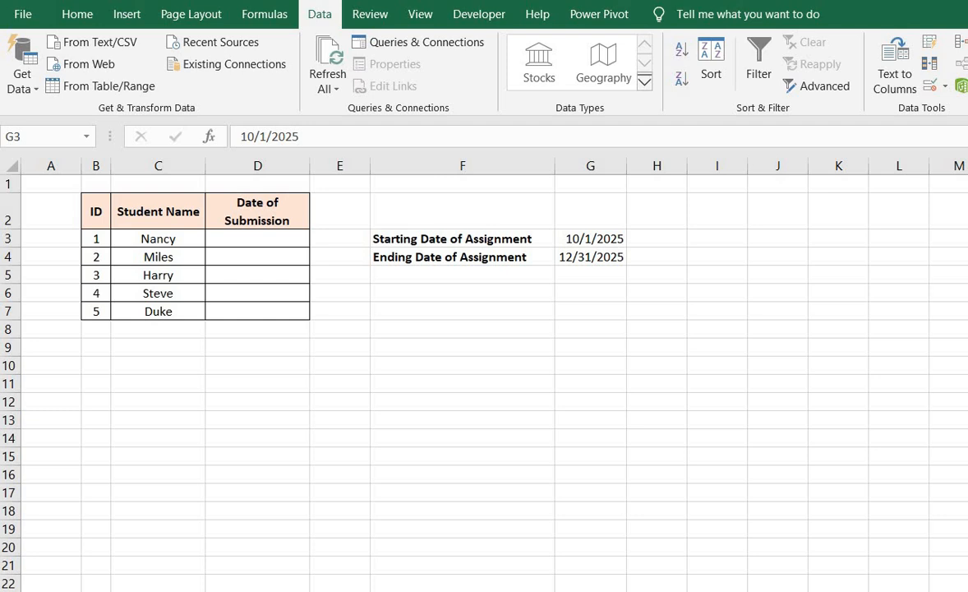
Step: Start a data validation rule for the Date of Submission cells D3:D7 that allows dates using the between condition
left_click_drag(591, 238, 591, 257)
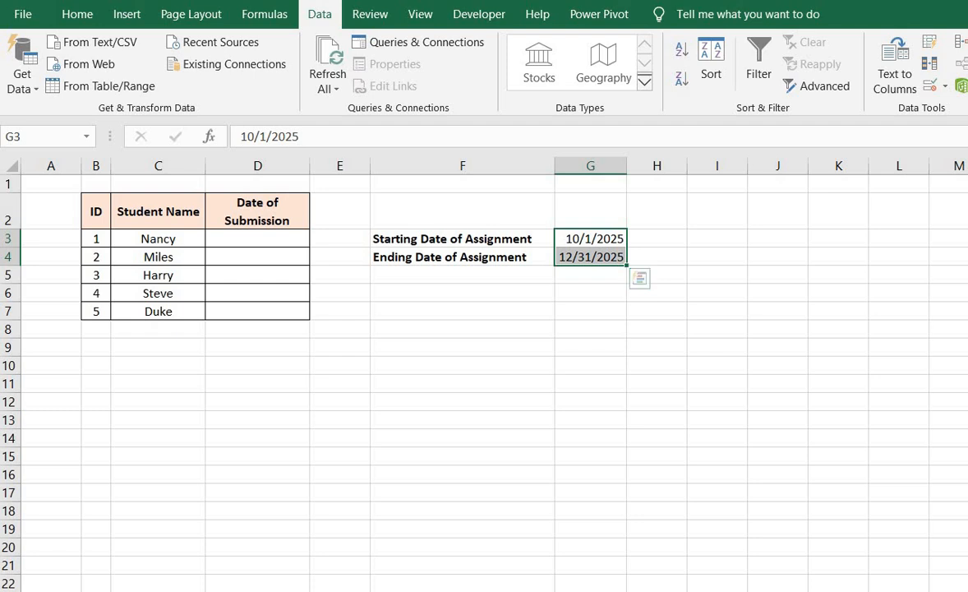
left_click_drag(257, 239, 257, 311)
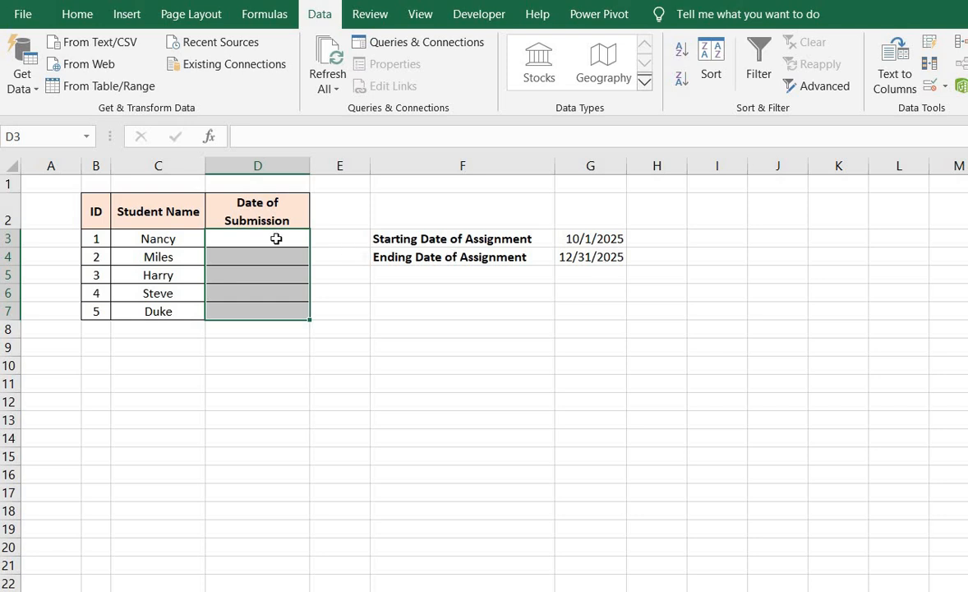
left_click_drag(268, 239, 271, 315)
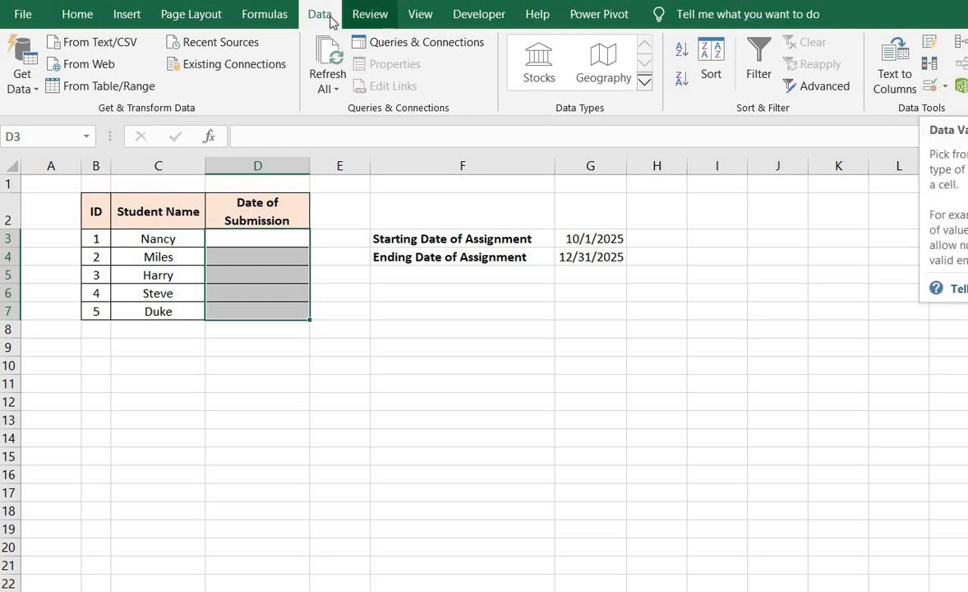
left_click(931, 86)
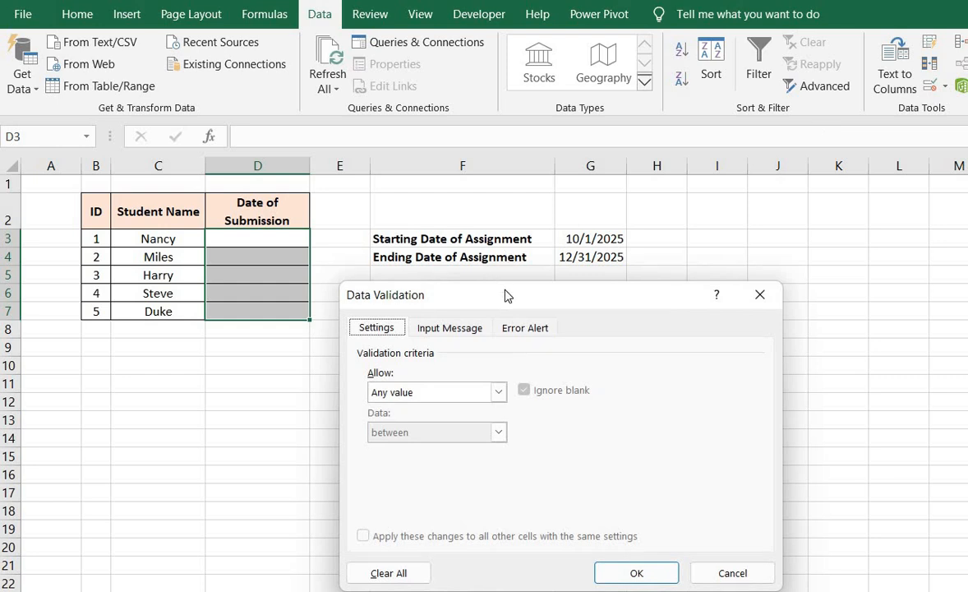
left_click_drag(507, 296, 517, 289)
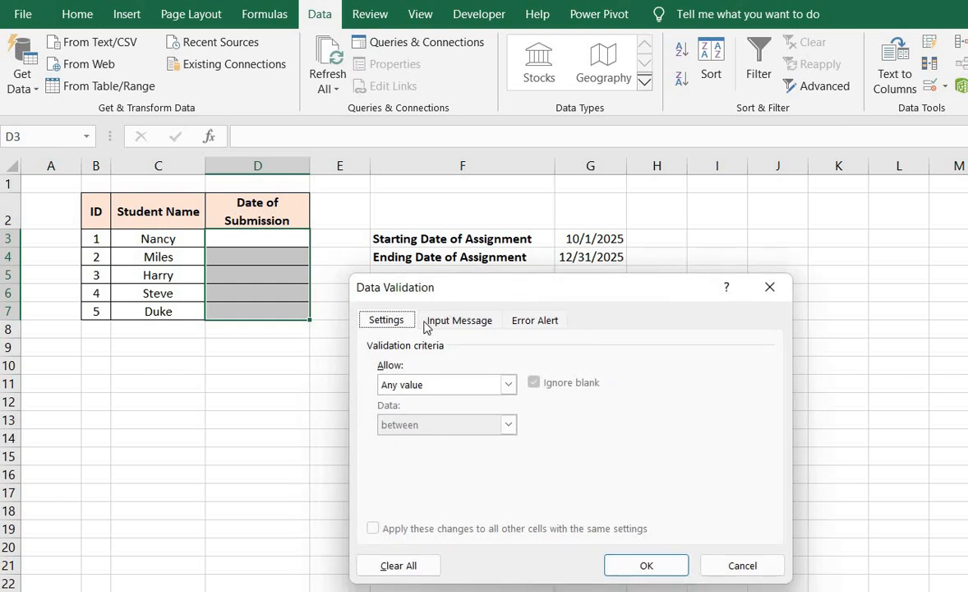
left_click(507, 385)
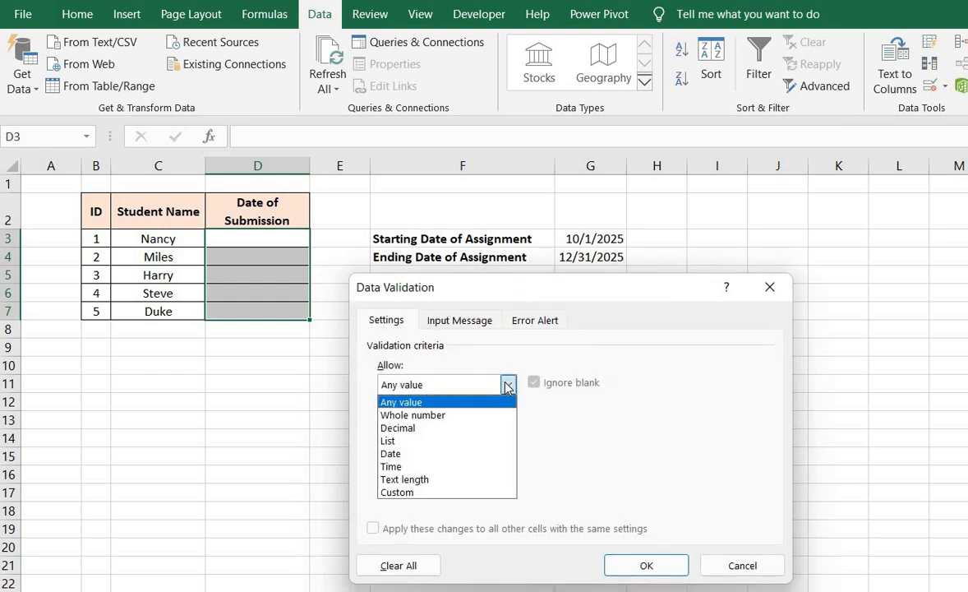
left_click(400, 456)
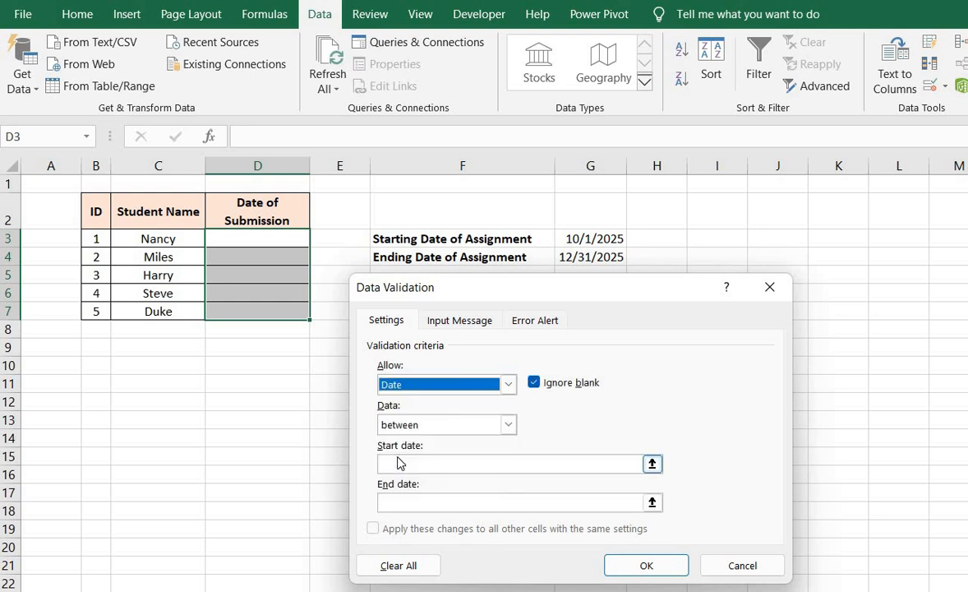
left_click(509, 424)
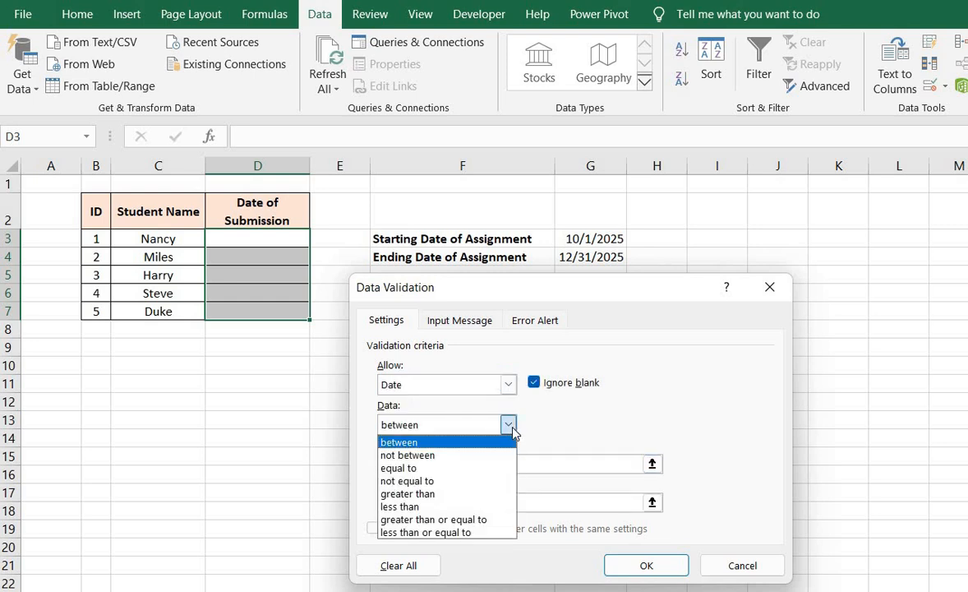
left_click(424, 439)
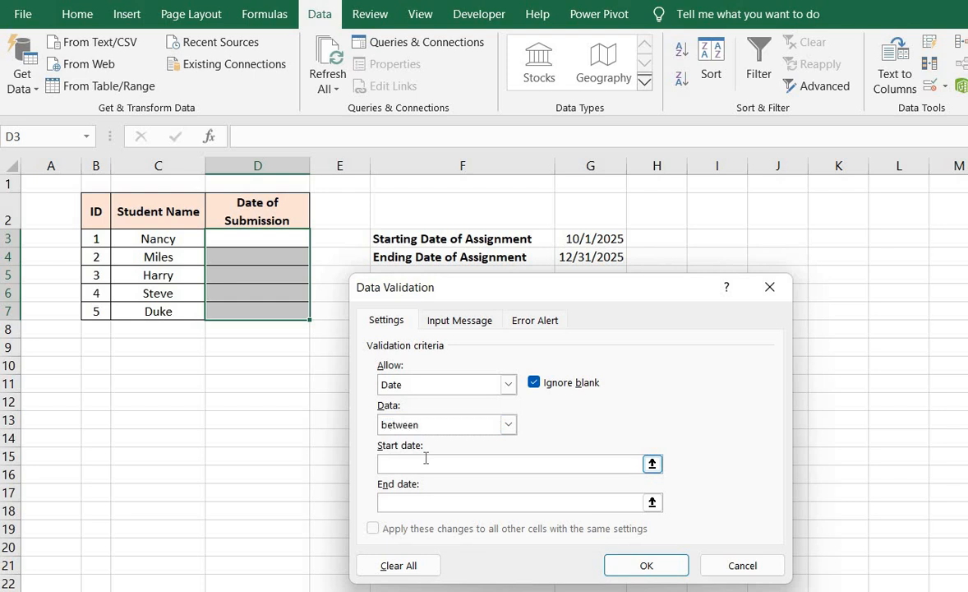
Step: Set the validation rule's start date to =G3 and its end date to =G4
left_click(426, 461)
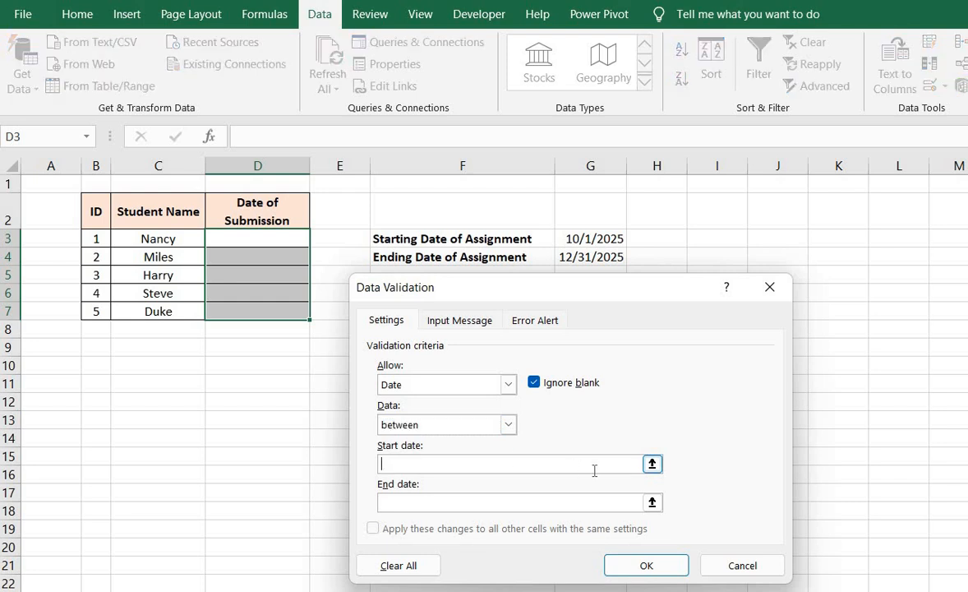
left_click(652, 465)
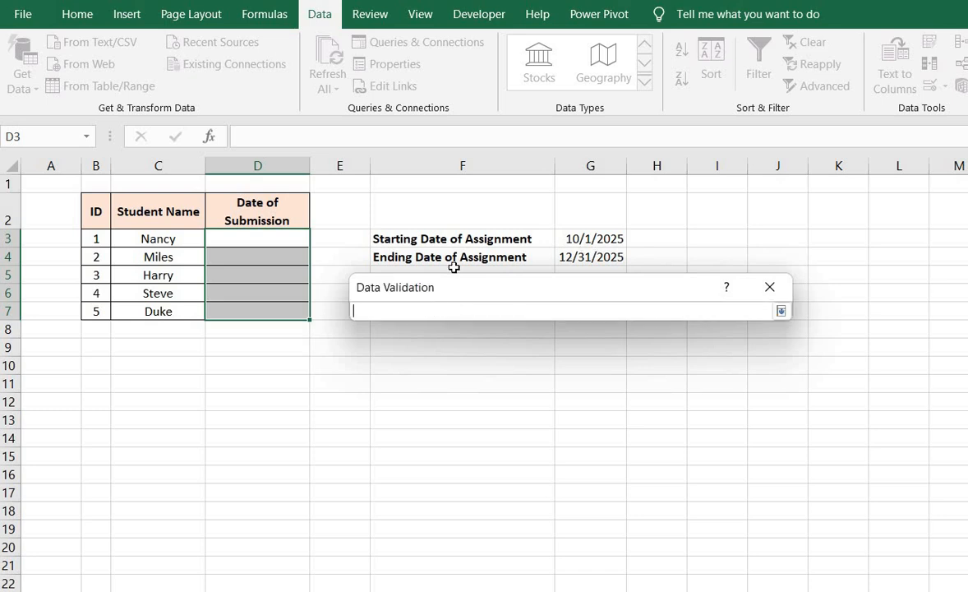
left_click(588, 237)
left_click(782, 310)
left_click(480, 501)
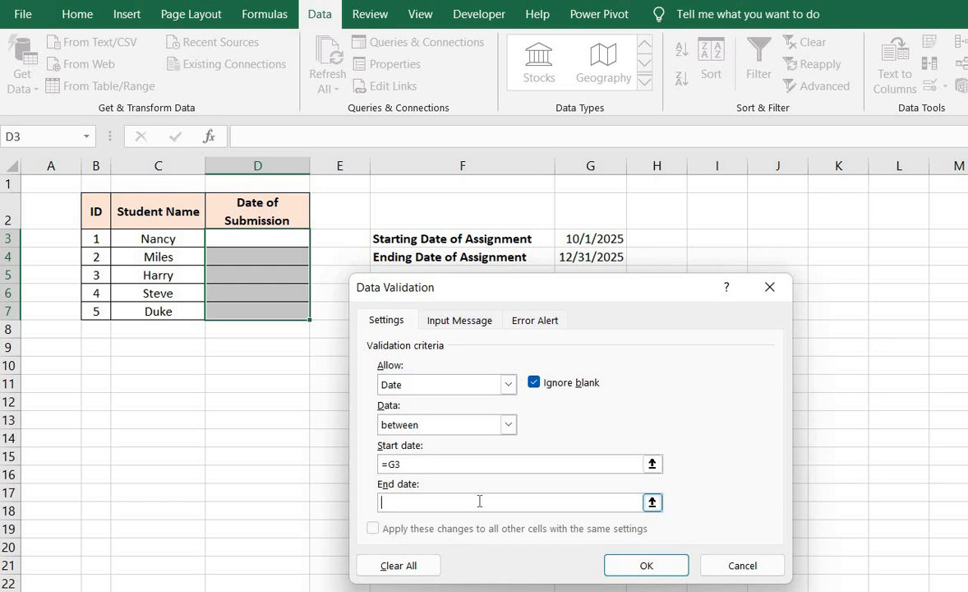
left_click(652, 502)
left_click(591, 257)
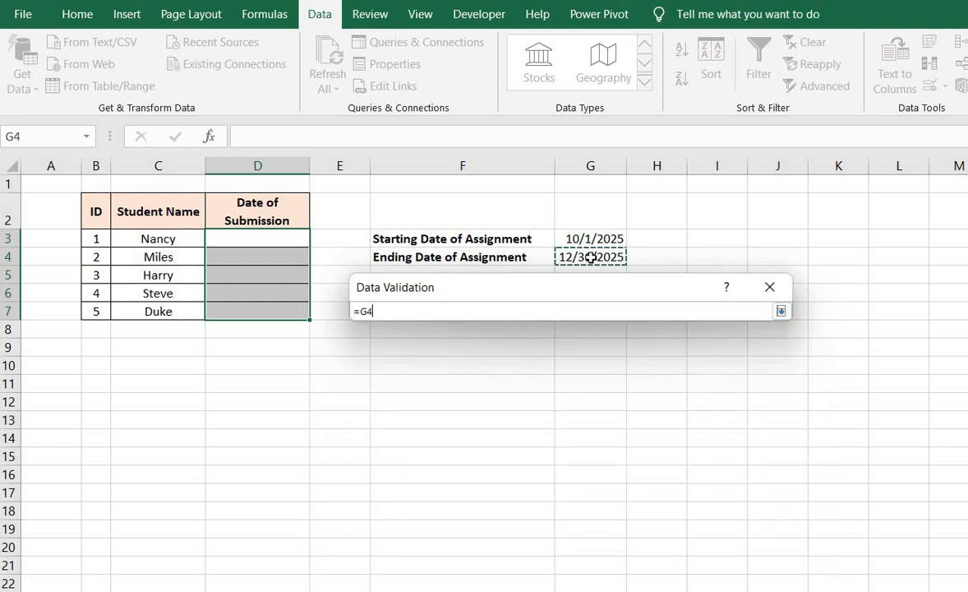
left_click(781, 312)
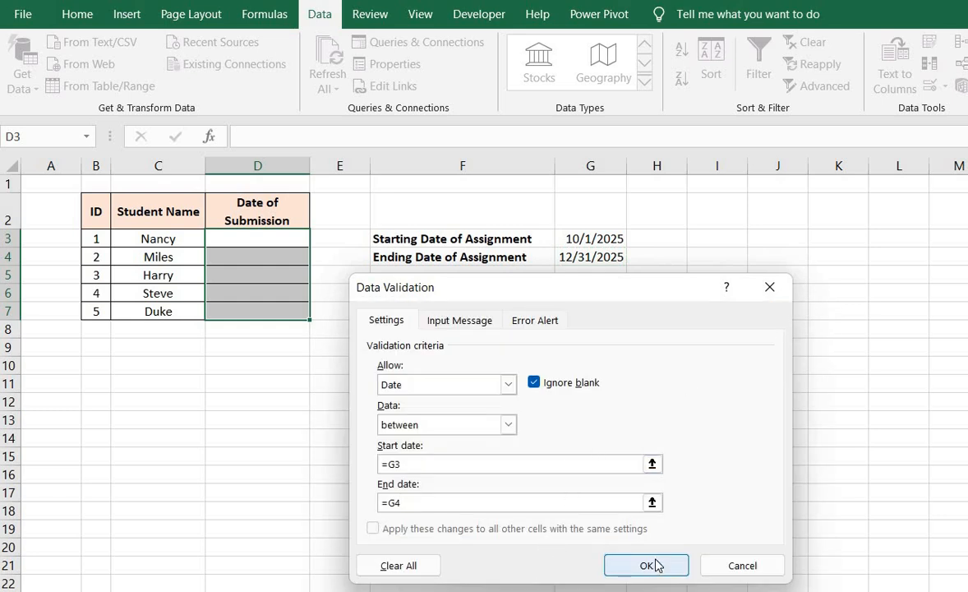
Step: Give the validation's input message the title "Enter Date of Submission"
left_click(487, 324)
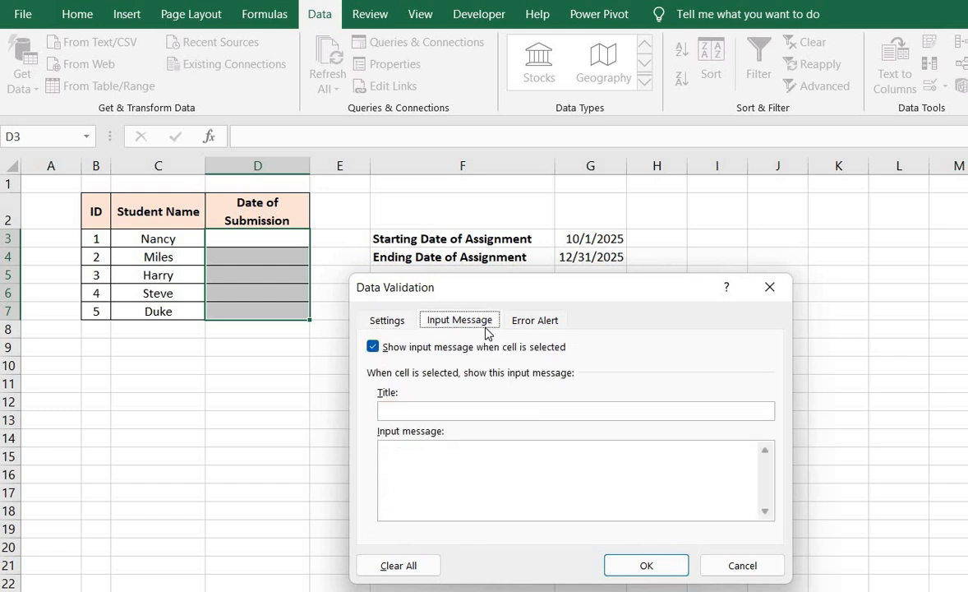
left_click(446, 412)
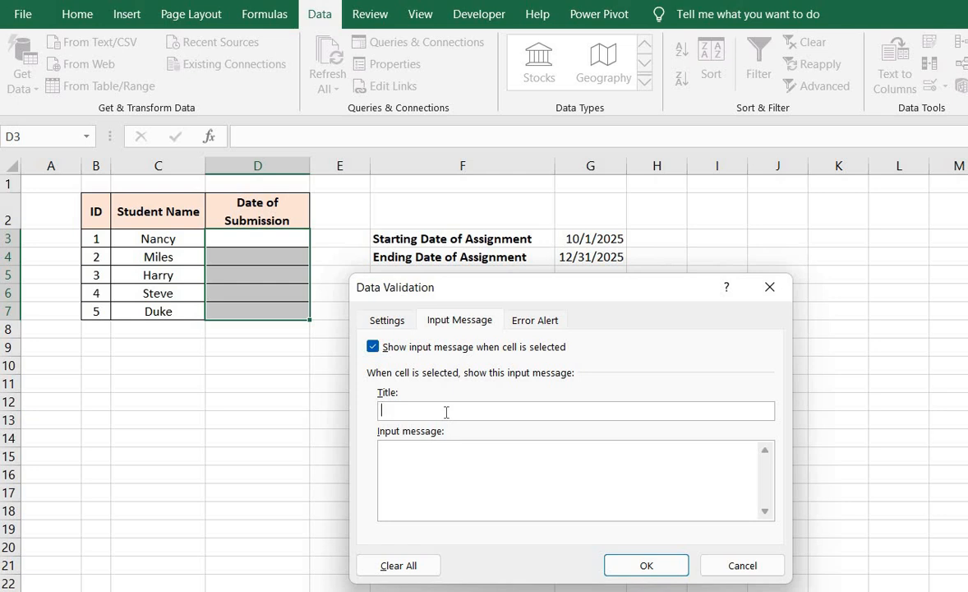
type("Enter Date of Submission")
Step: Set the error alert title "Wrong Date" and message "Enter a date between 1st Oct'25 to 31st Dec'25", and apply the validation
left_click(533, 324)
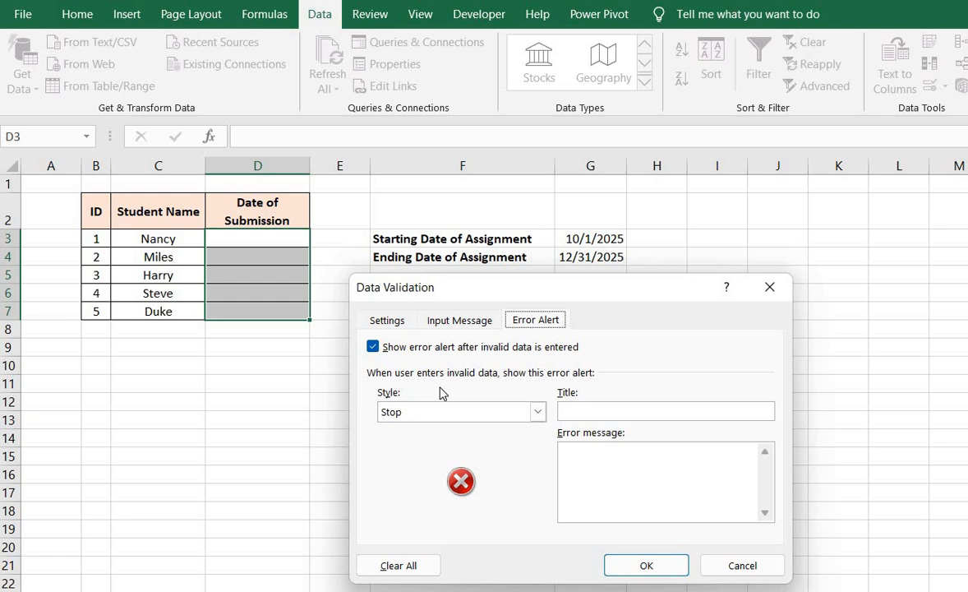
left_click(597, 412)
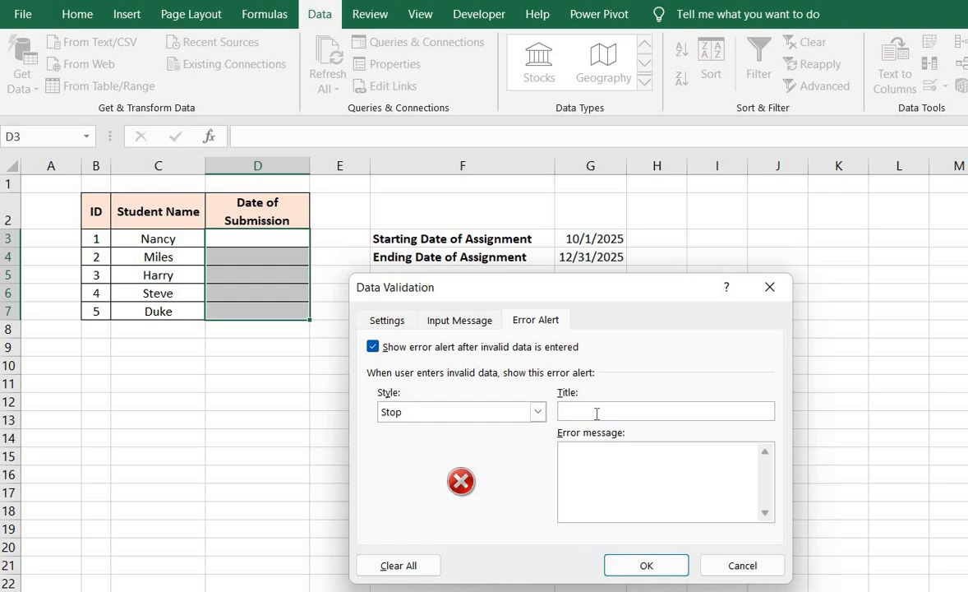
type("Wrong Date")
left_click(614, 478)
type("Enter ")
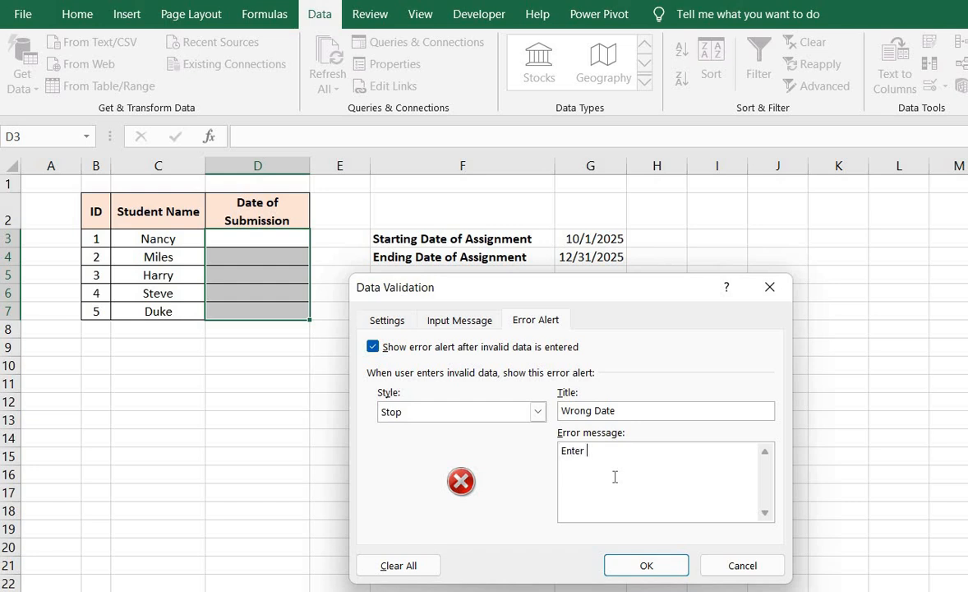
type("a date between 1st Oct")
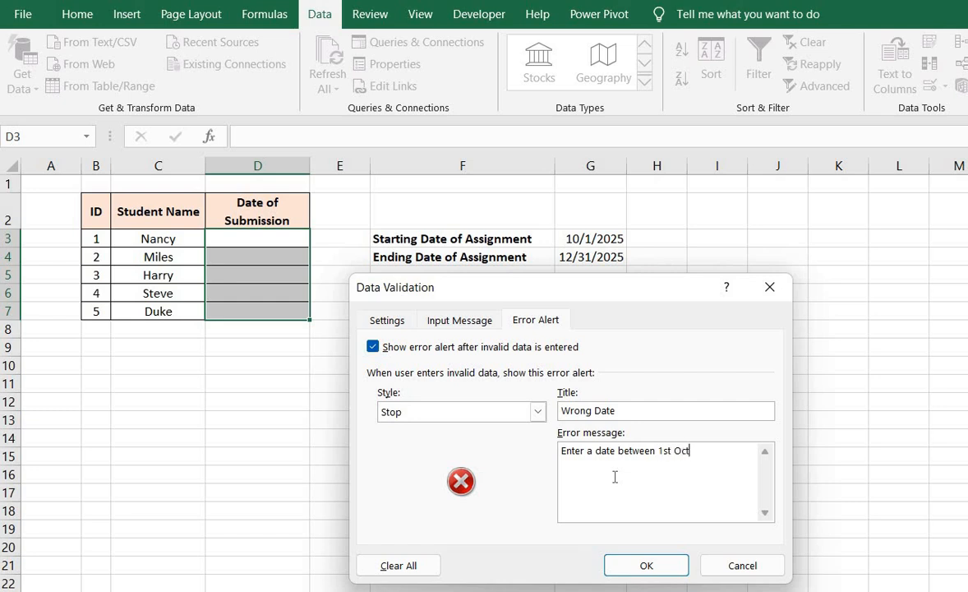
type("'25 to 31st Dec'25")
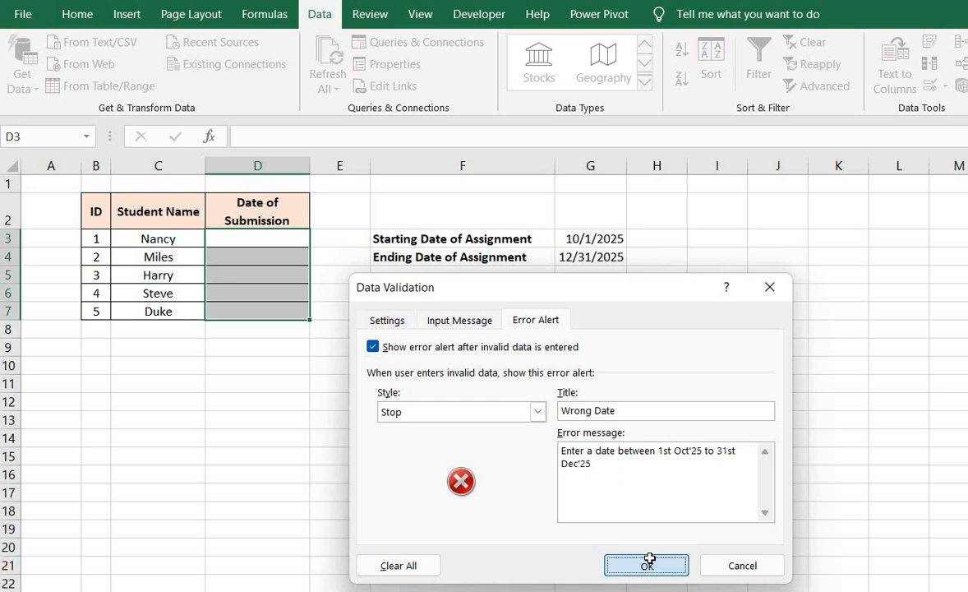
left_click(648, 564)
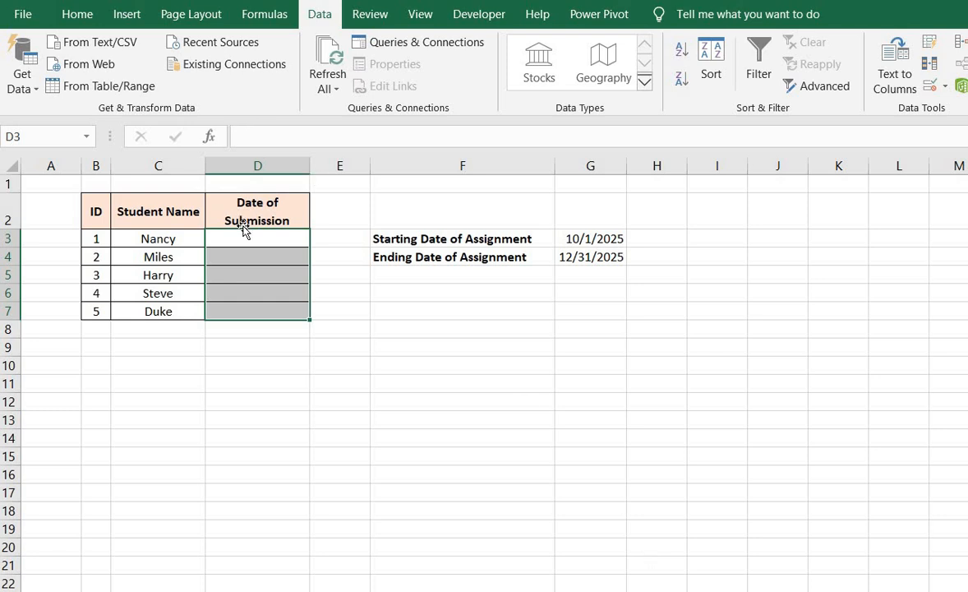
Step: Enter the submission date 10/01/2025 for the first student in D3
left_click(269, 240)
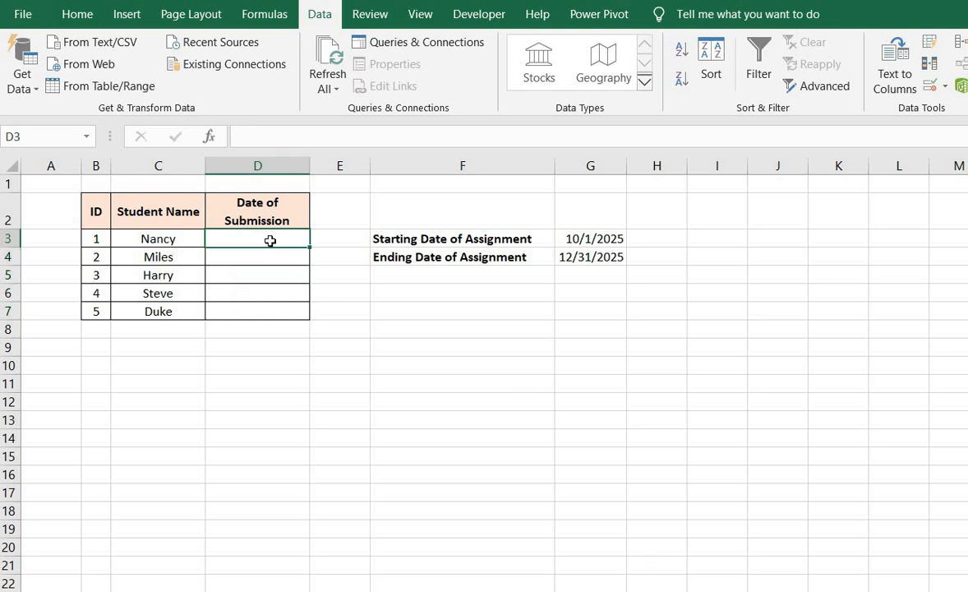
type("10/")
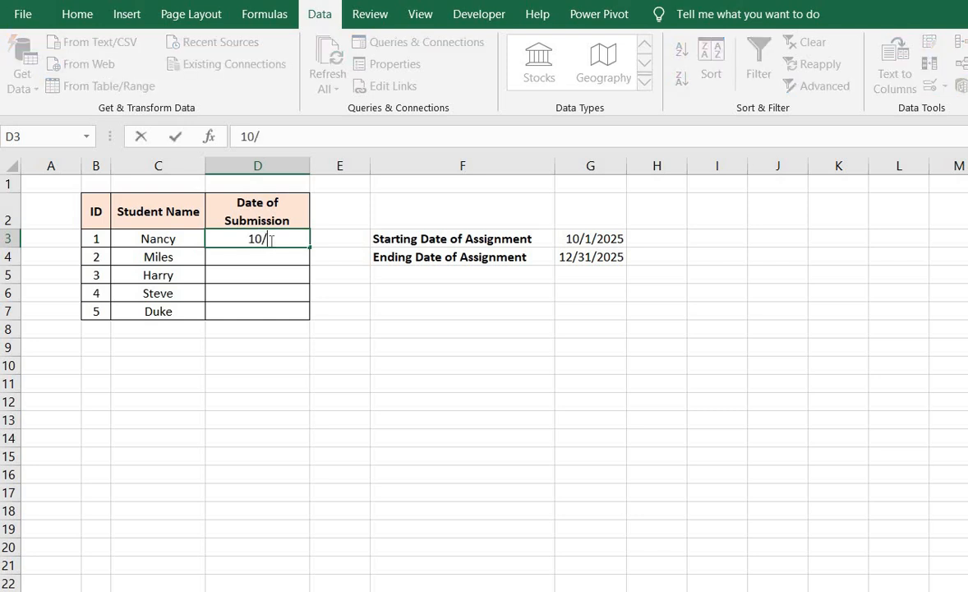
type("01/2025")
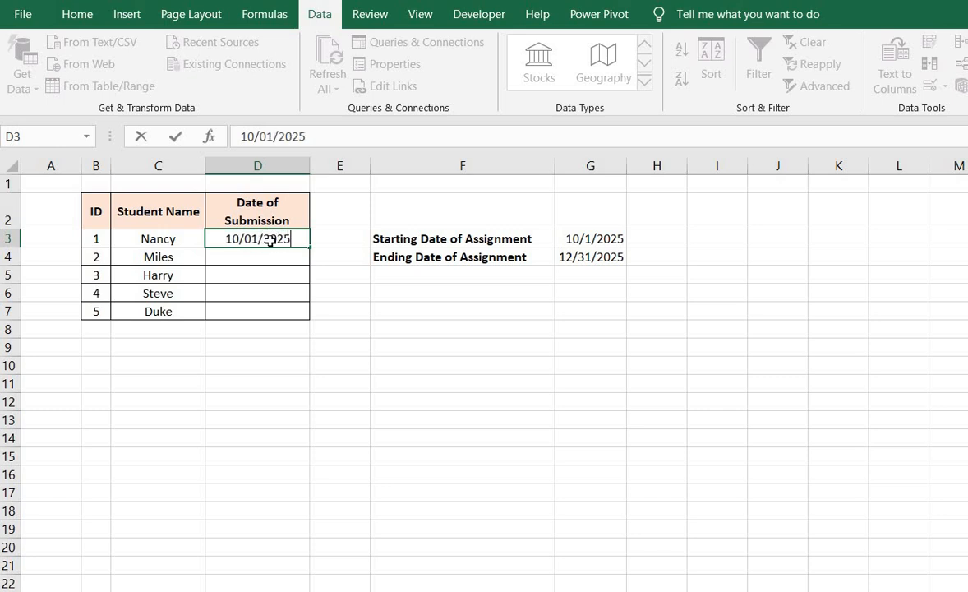
key("Return")
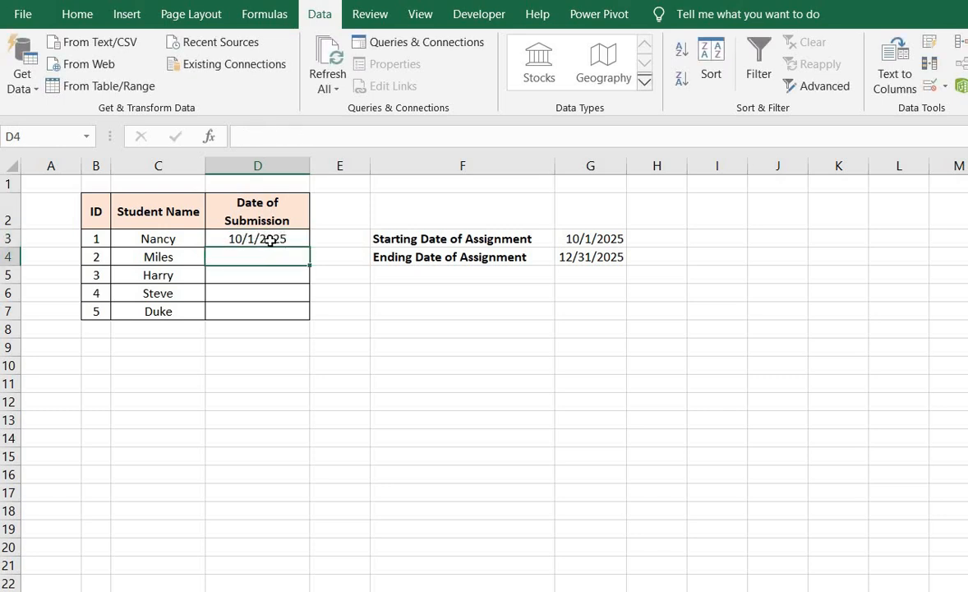
Step: Test the date rule by trying to change the date in D3 to 9/1/2025, and abandon the entry
left_click(271, 240)
double_click(271, 240)
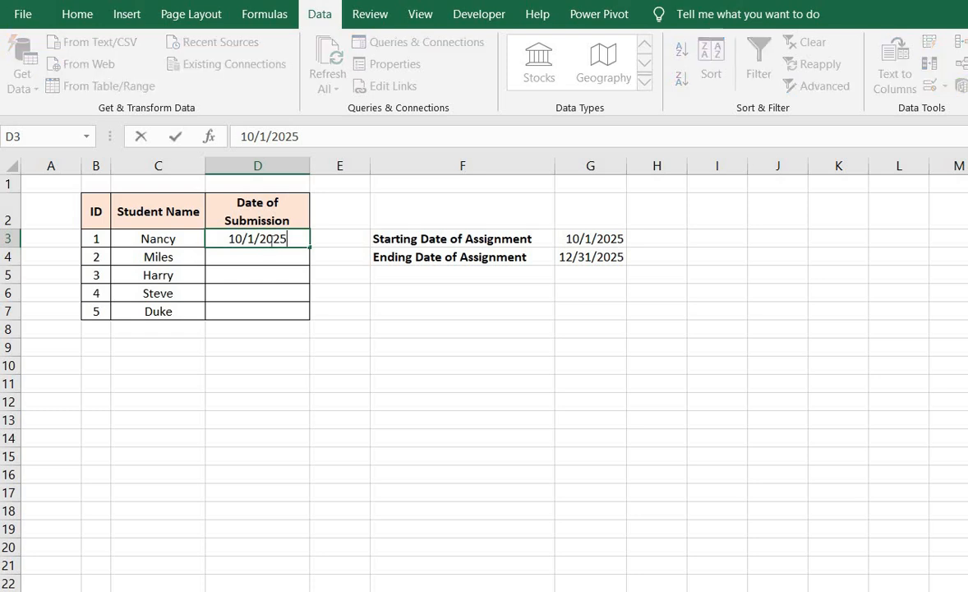
key("Left")
key("Left")
key("Left")
key("Left")
key("Left")
key("Left")
key("Left")
key("BackSpace")
key("BackSpace")
type("9")
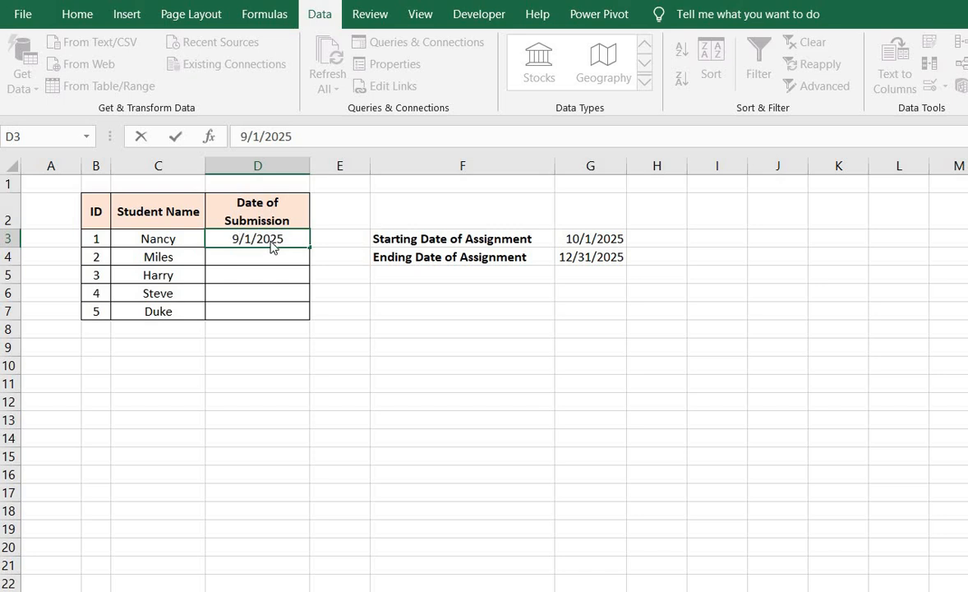
key("Return")
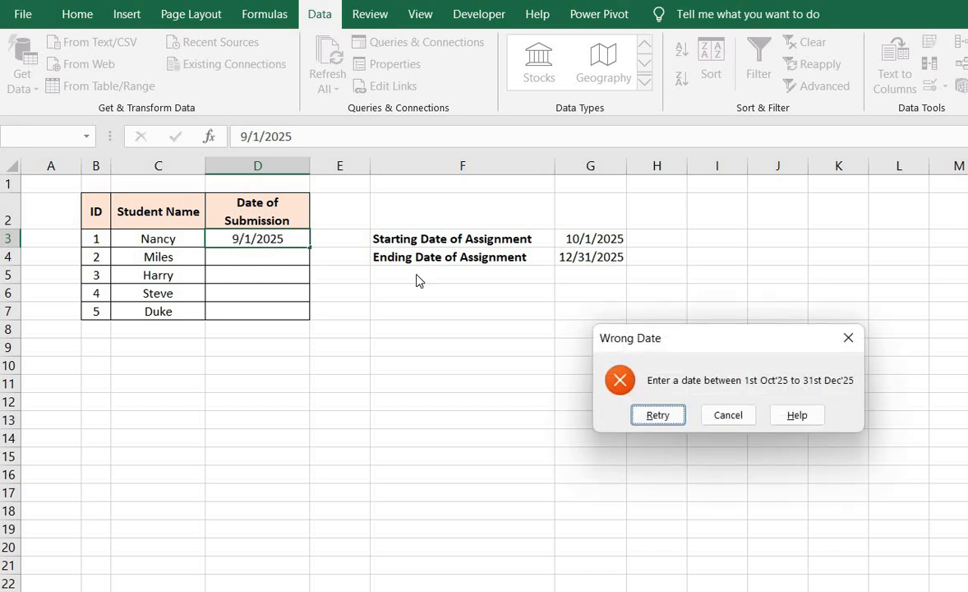
left_click(851, 336)
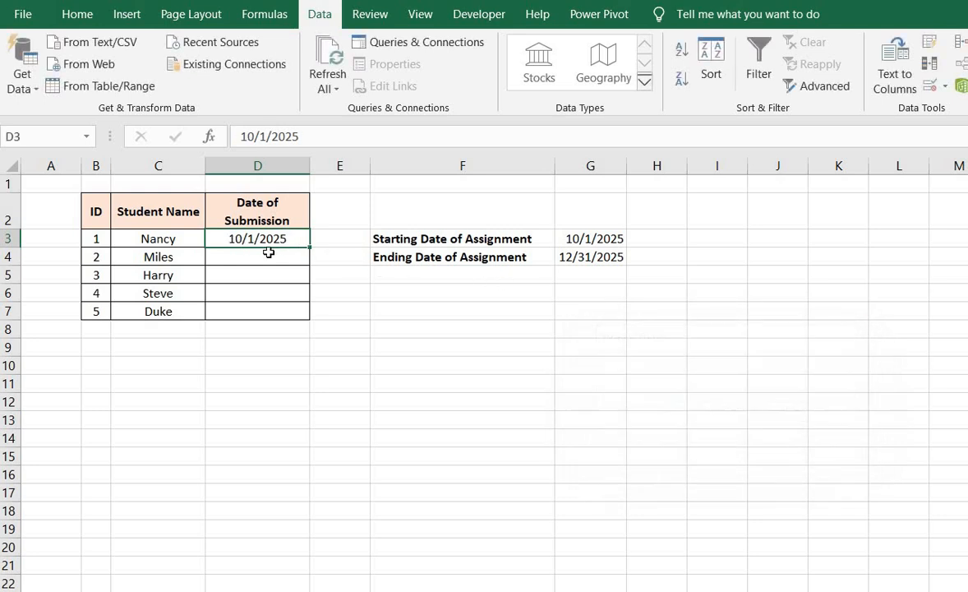
Step: Test the rule's upper limit by trying to change the date in D3 to 10/1/2026, and discard the entry
double_click(264, 239)
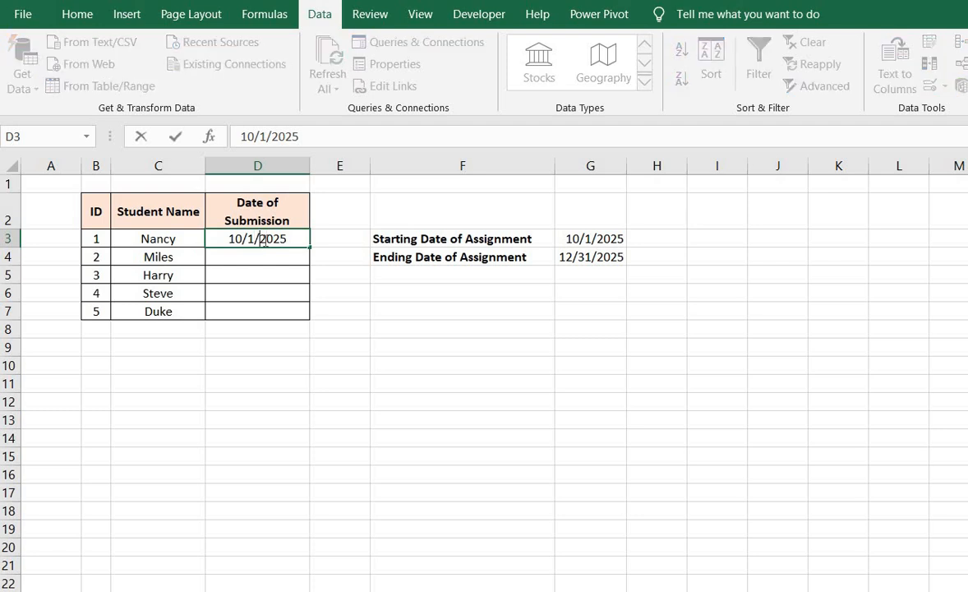
key("BackSpace")
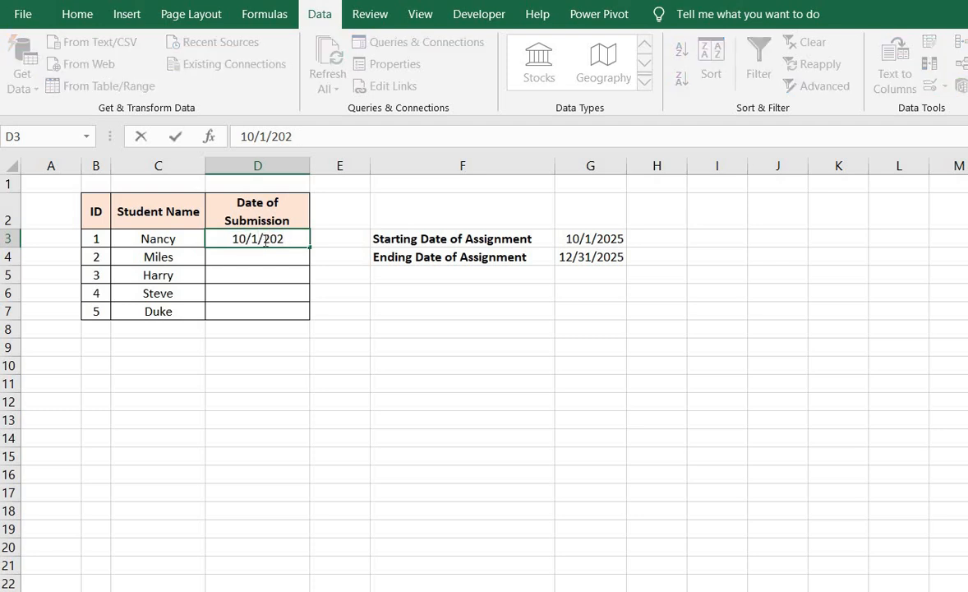
type("6")
key("Return")
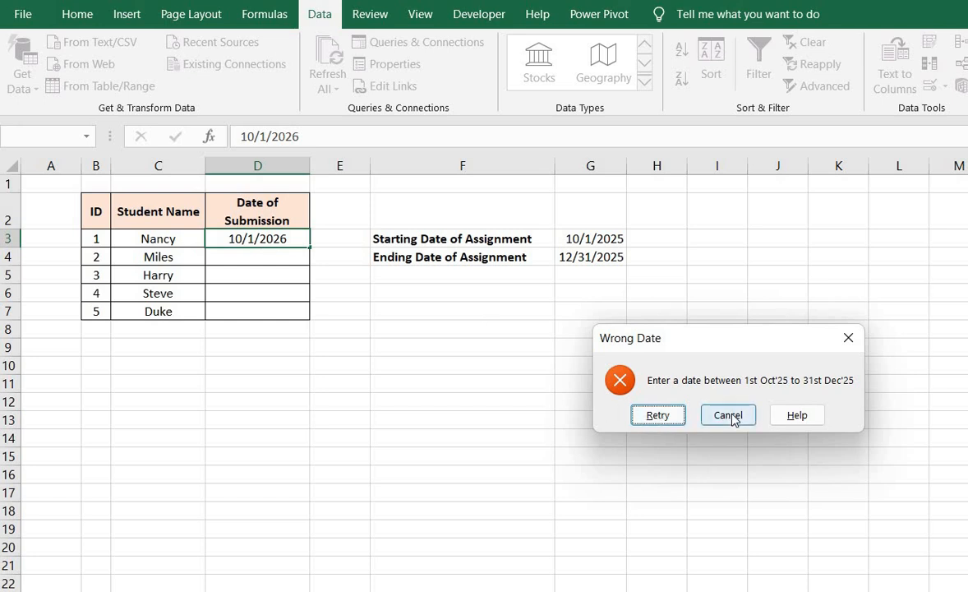
left_click(847, 337)
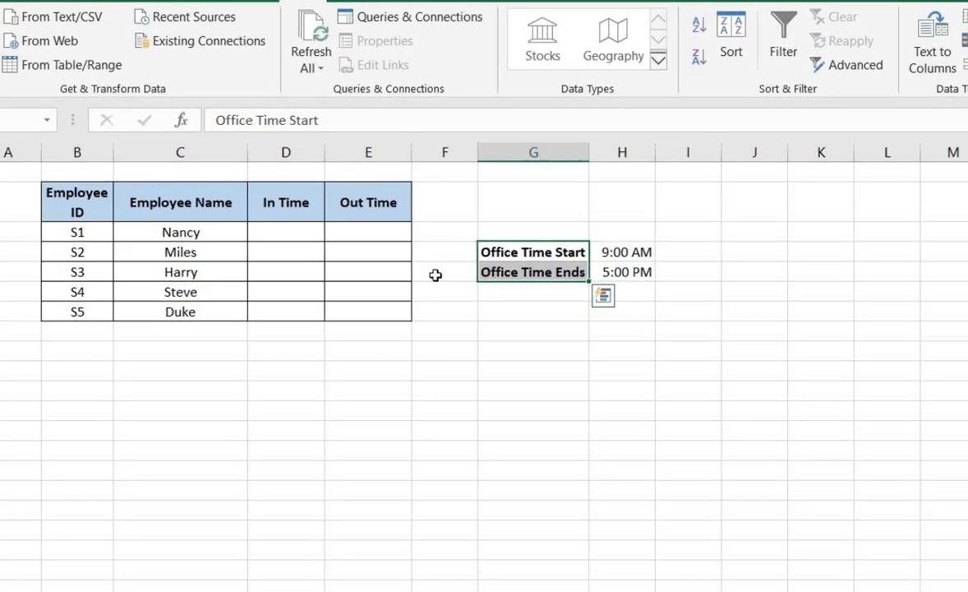
left_click_drag(641, 249, 643, 272)
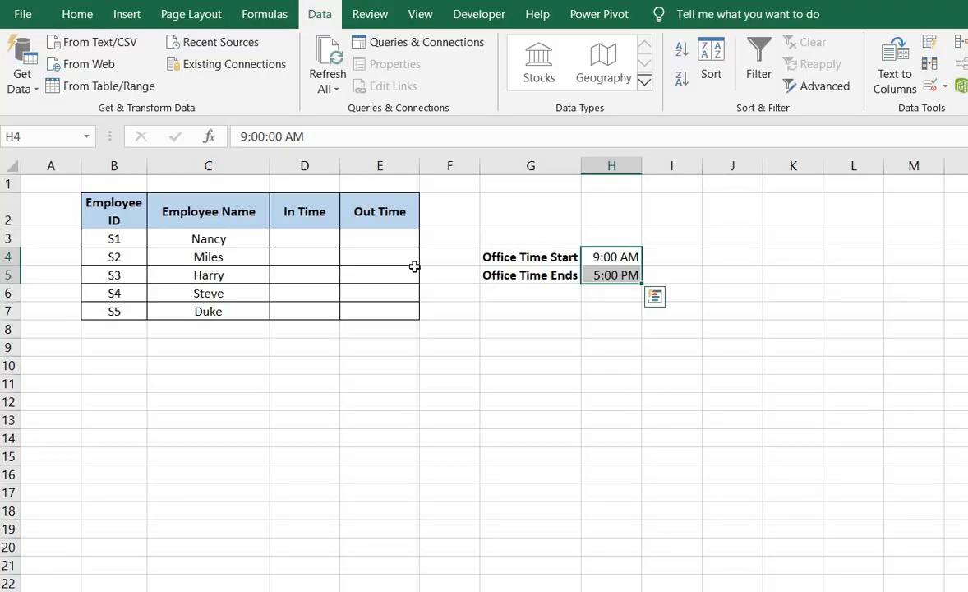
left_click_drag(288, 234, 317, 308)
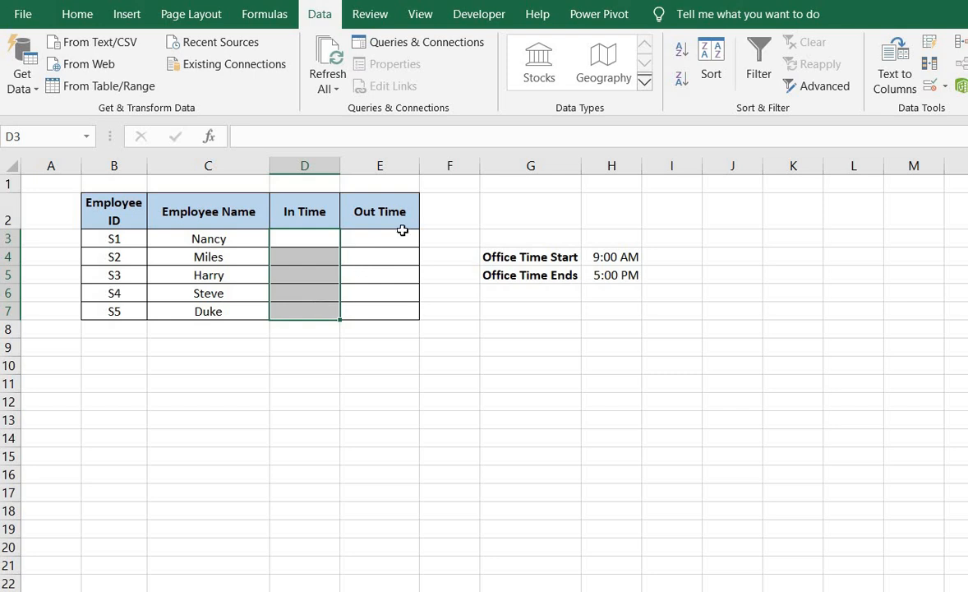
left_click_drag(380, 238, 406, 313)
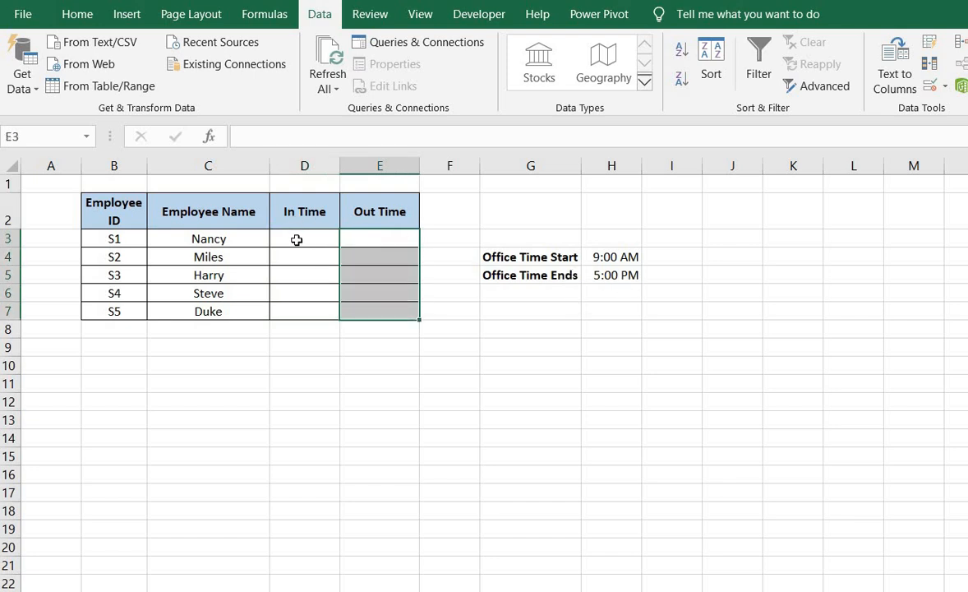
Step: Restrict the In Time cells D3:D7 to times less than or equal to the office start time in H4, and apply the validation
left_click_drag(296, 239, 305, 309)
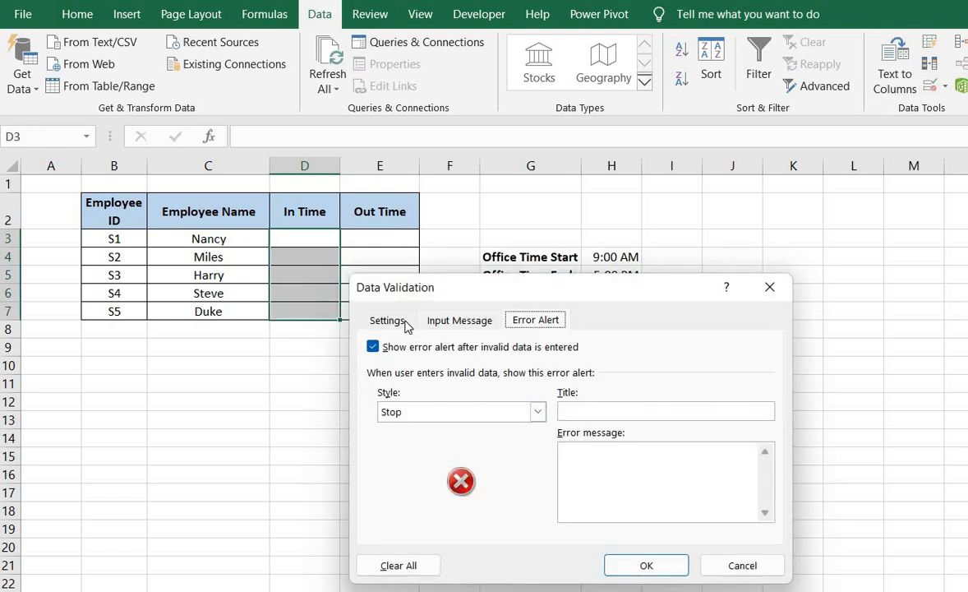
left_click(404, 322)
left_click(508, 385)
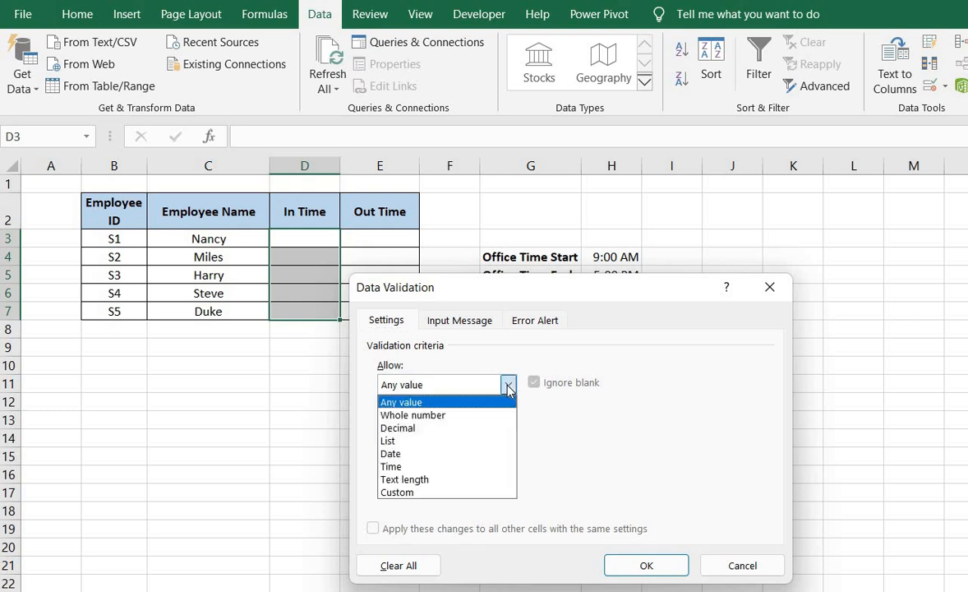
left_click(400, 466)
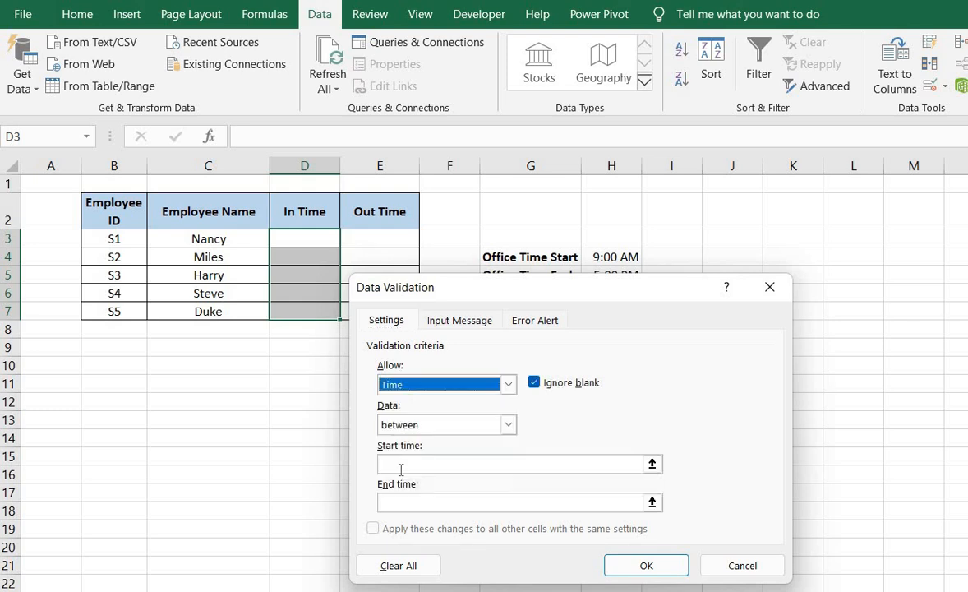
left_click(510, 424)
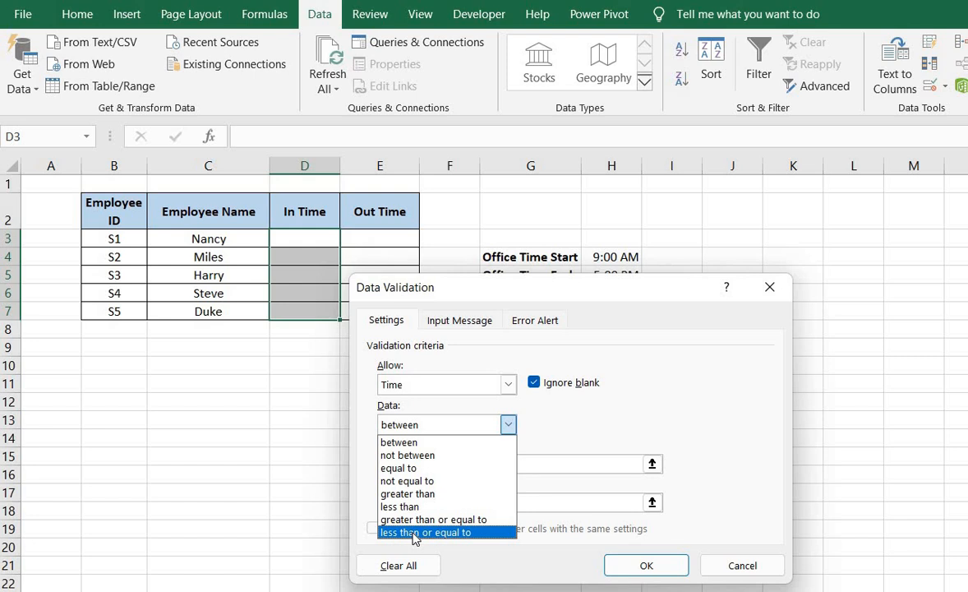
left_click(415, 533)
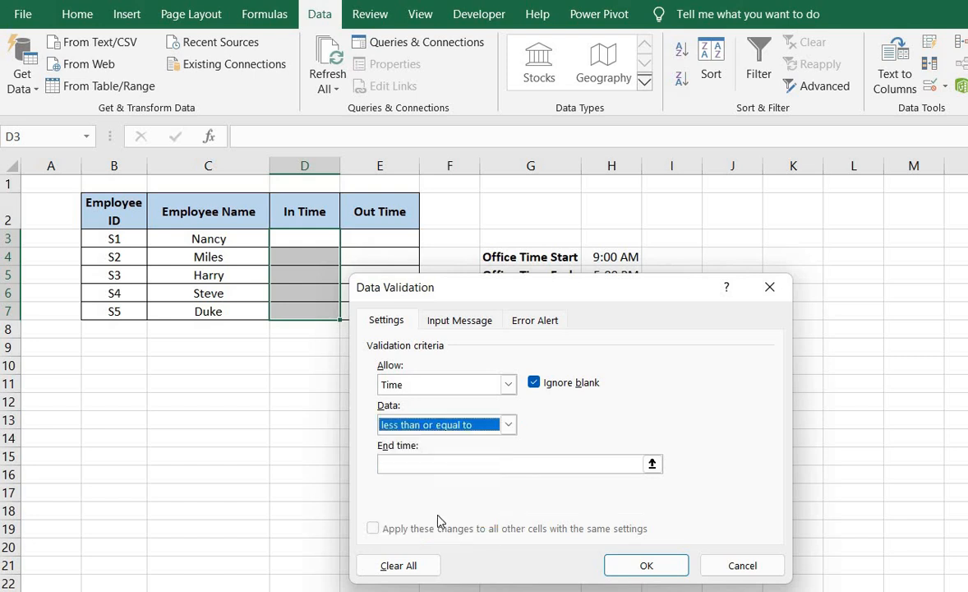
left_click(465, 462)
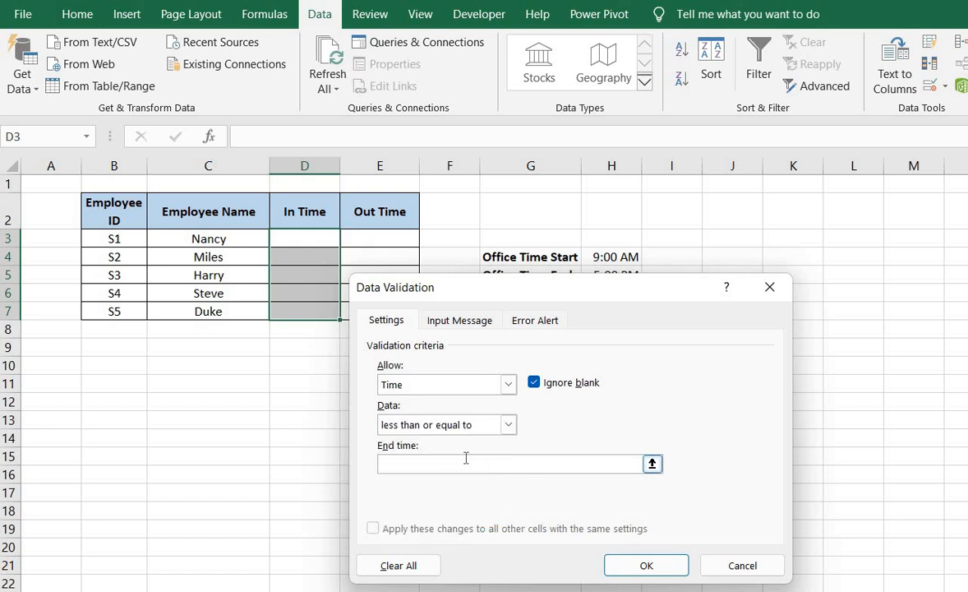
left_click(610, 257)
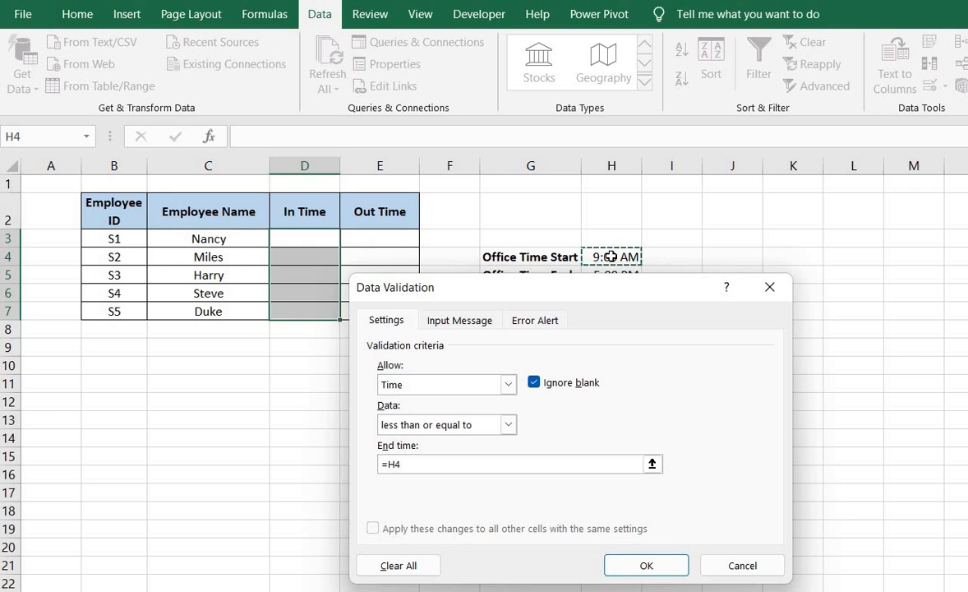
left_click(645, 565)
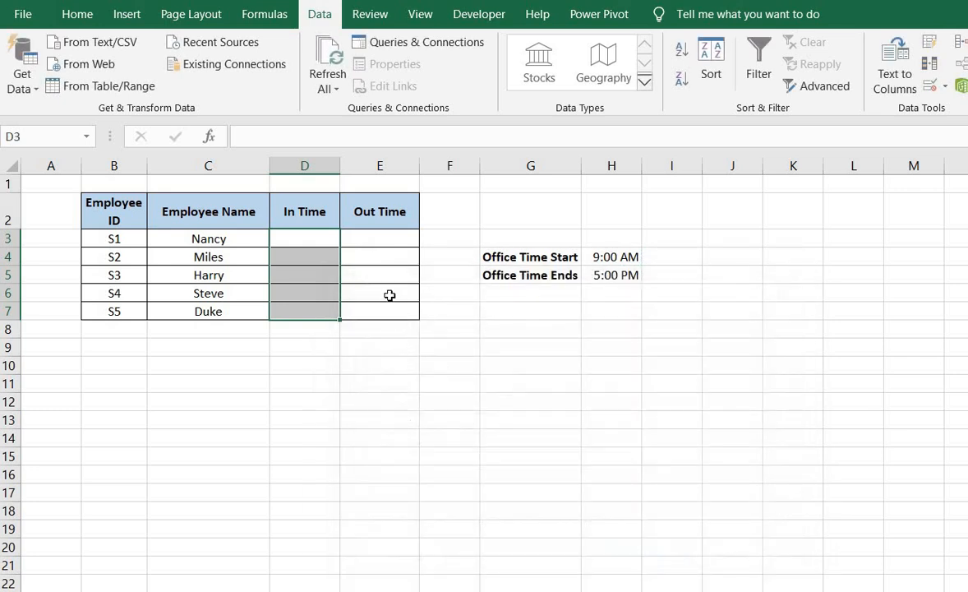
Step: Set up data validation for the Out Time cells E3:E7 that allows Time values with the condition greater than or equal to
left_click_drag(390, 245, 393, 309)
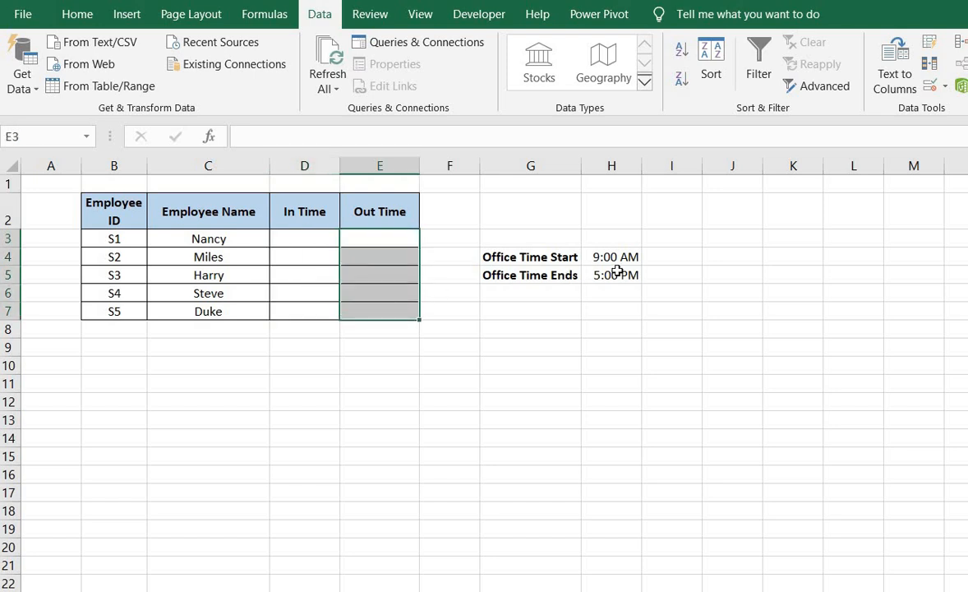
left_click(934, 88)
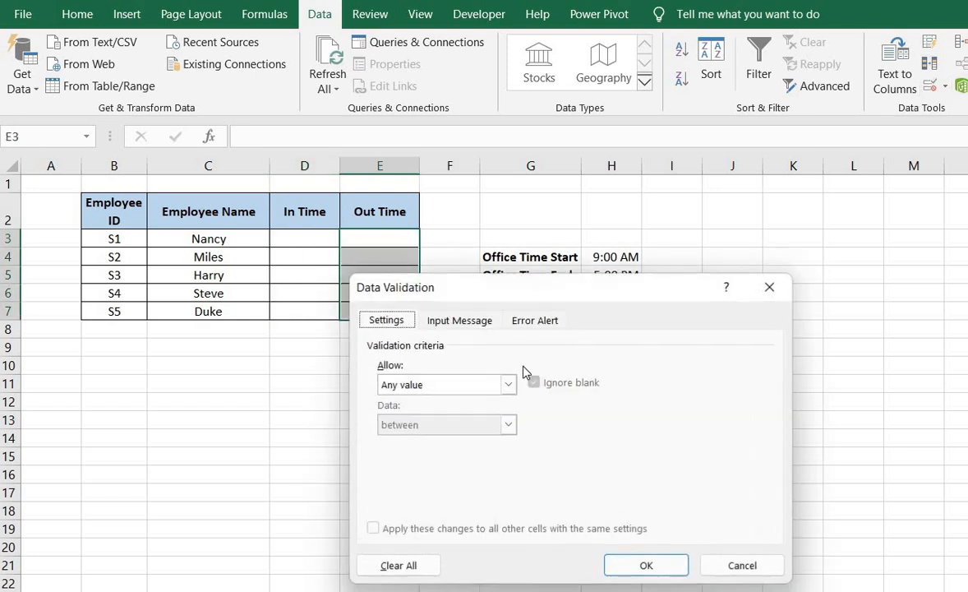
left_click(508, 384)
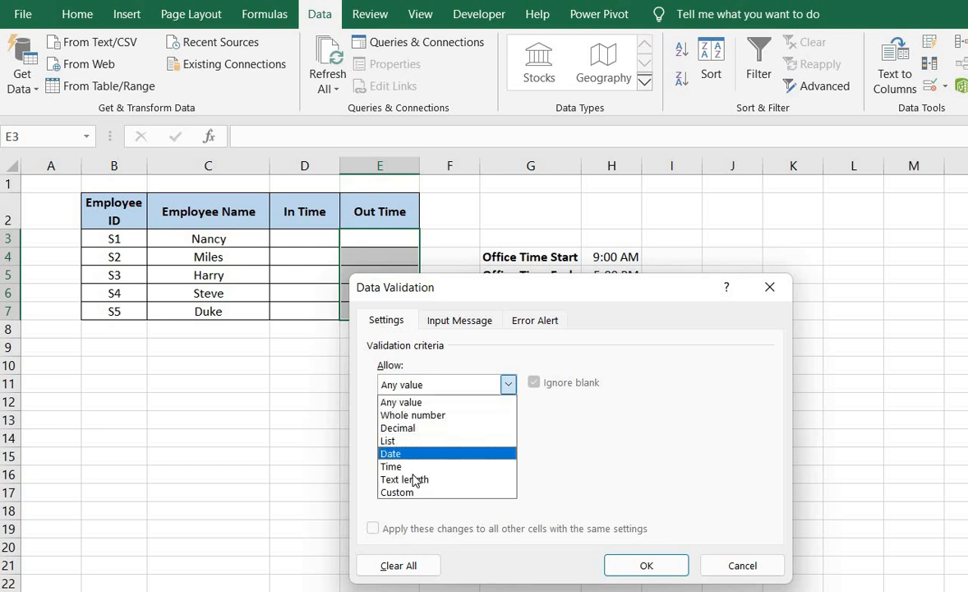
left_click(411, 466)
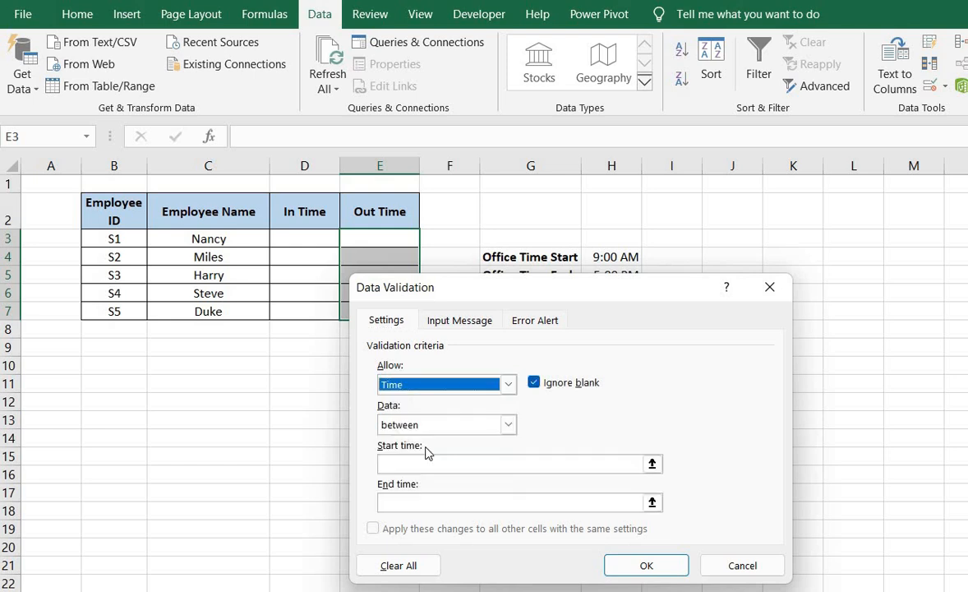
left_click(510, 424)
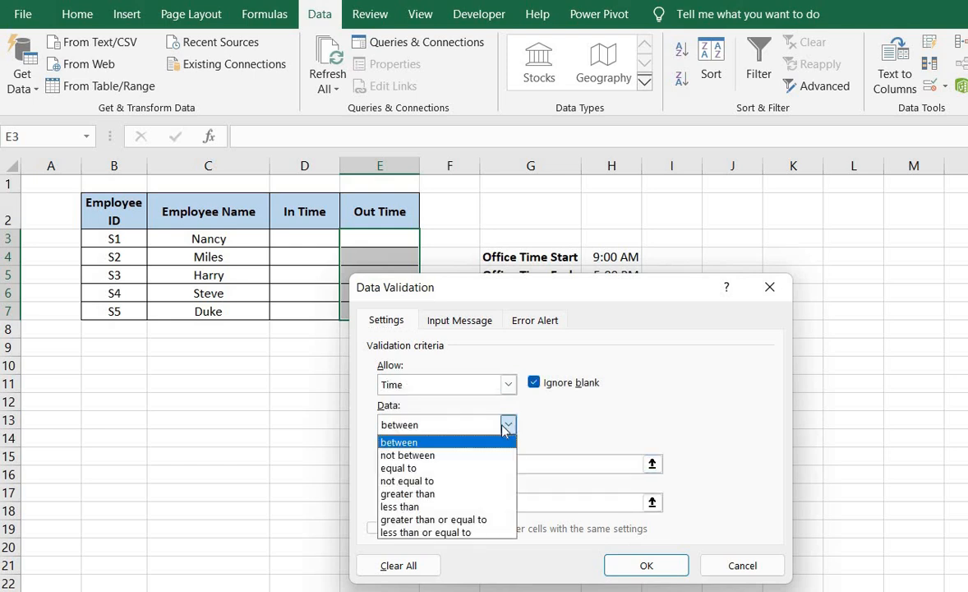
left_click(416, 523)
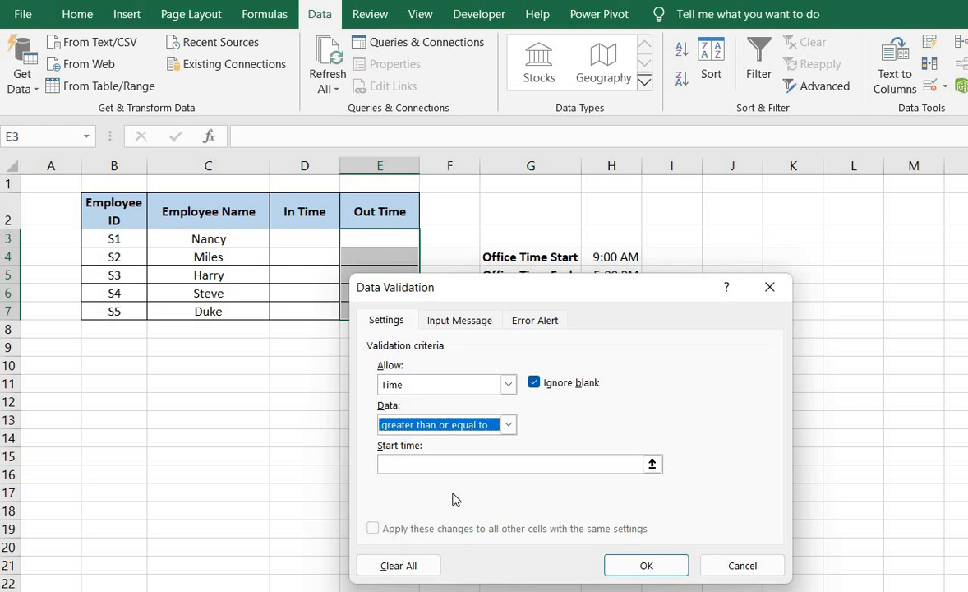
Step: Set the Out Time rule's start time to the office end time in cell H5
left_click(503, 464)
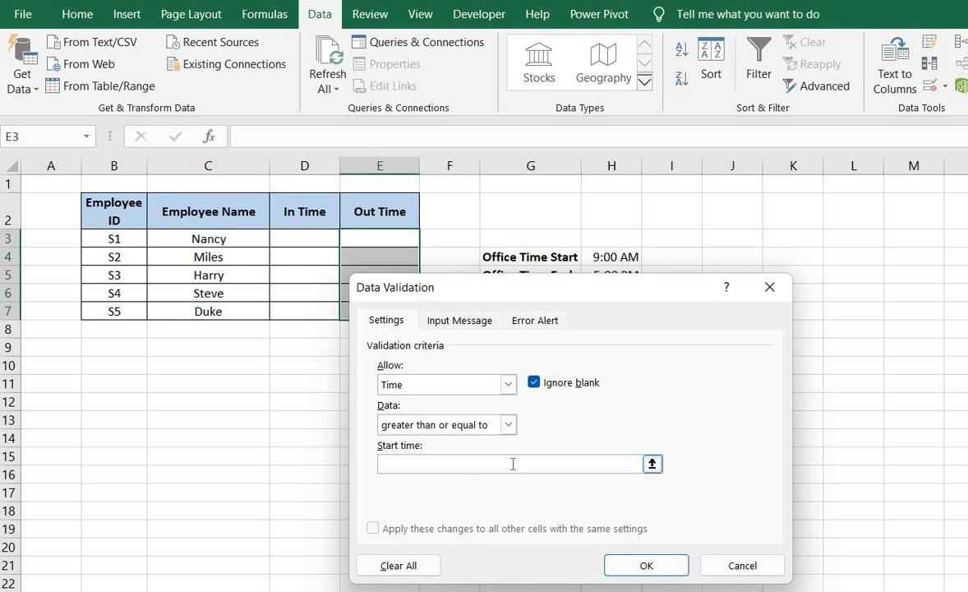
left_click(651, 466)
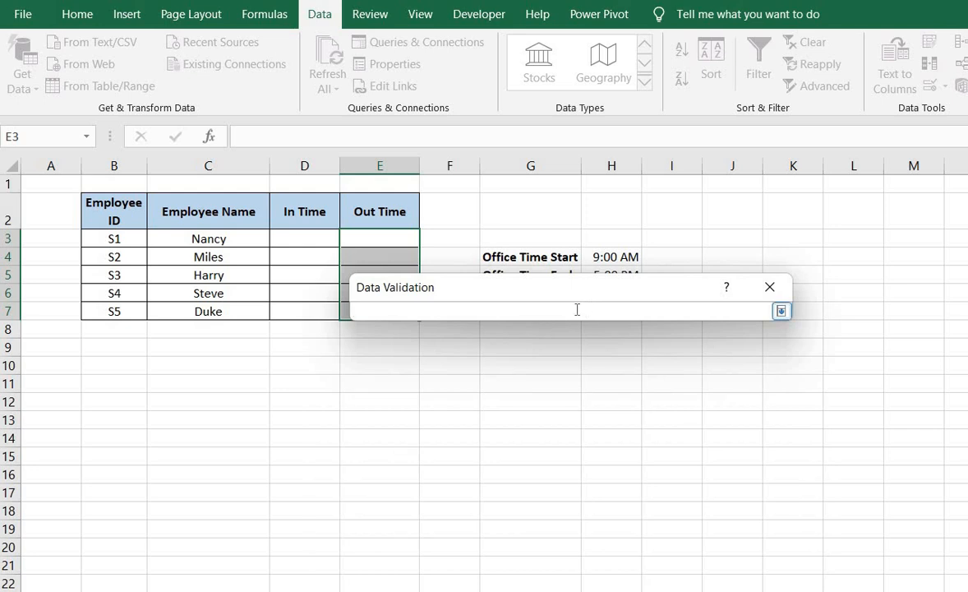
left_click_drag(599, 284, 603, 316)
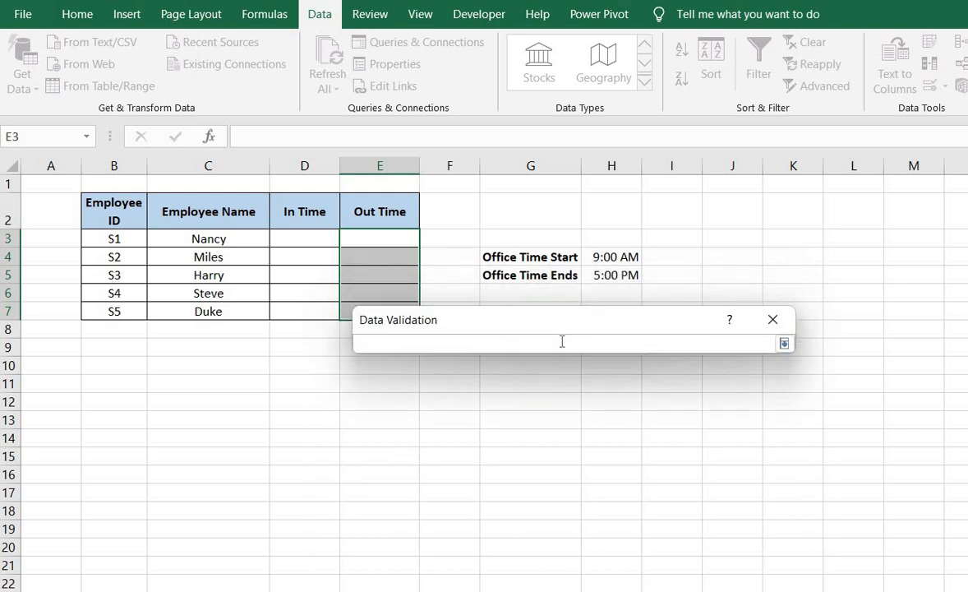
left_click(611, 276)
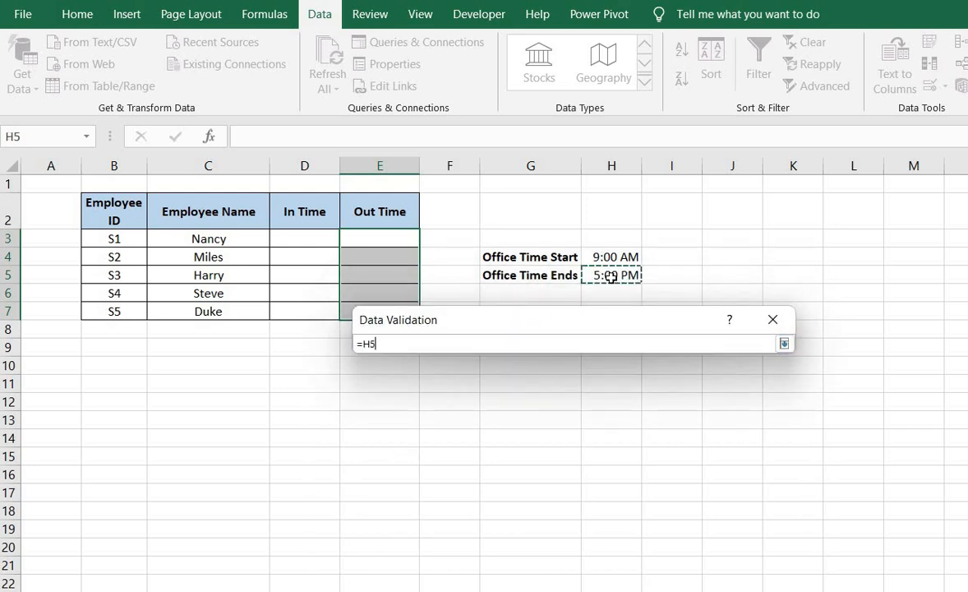
left_click(785, 344)
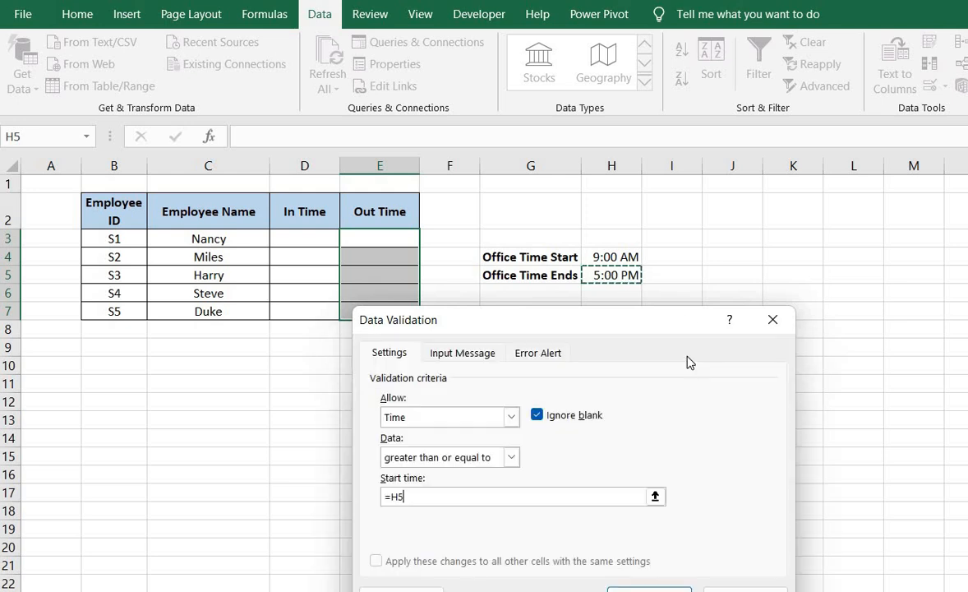
Step: Set the input message title for the Out Time cells to "Enter Your Out Time"
left_click(470, 356)
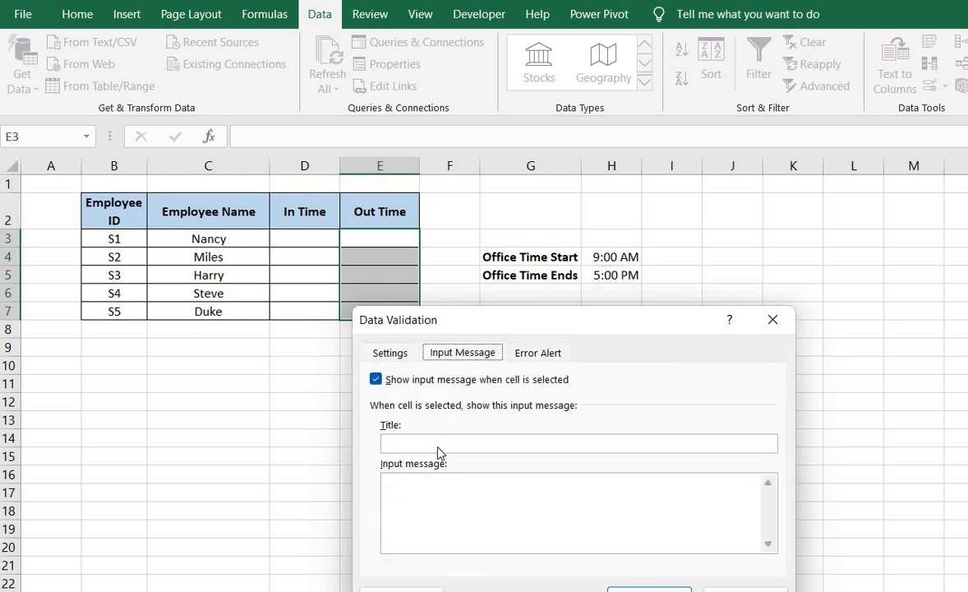
left_click(439, 444)
type("Ent")
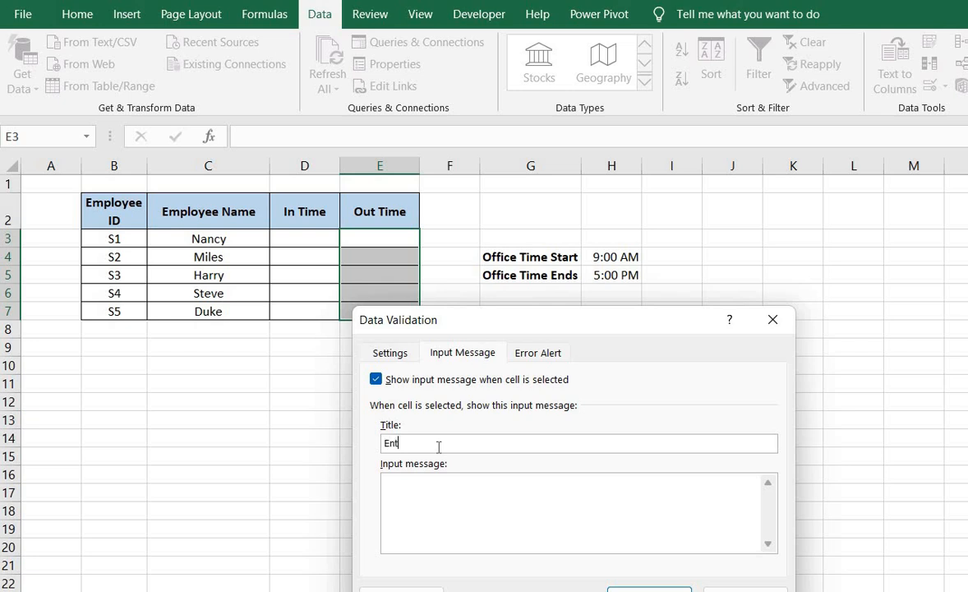
type("er Your Out Time")
Step: Set the Out Time error alert title to "Wrong Out Time Entered", keeping the Stop style
left_click(530, 355)
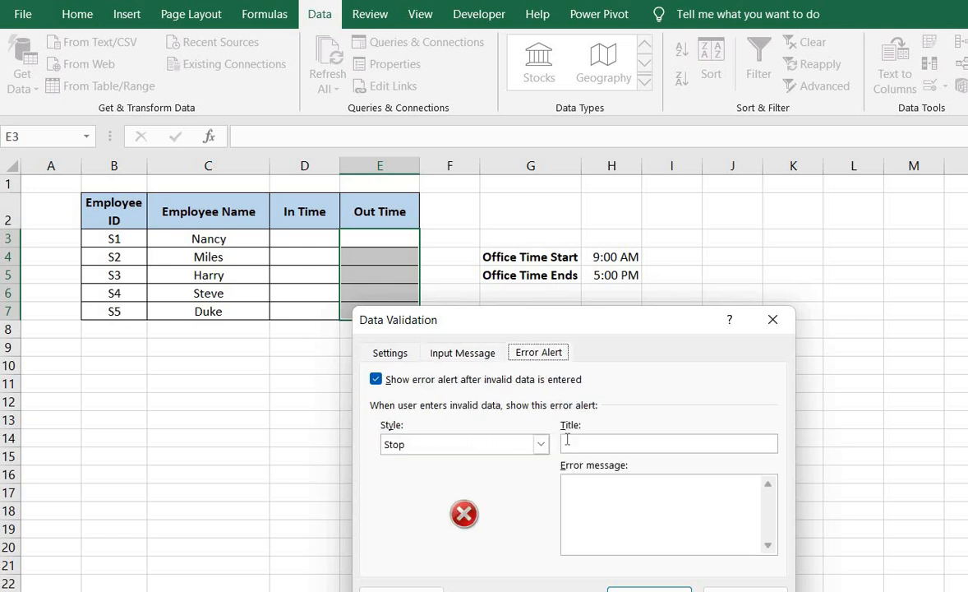
left_click(594, 440)
type("Wrog")
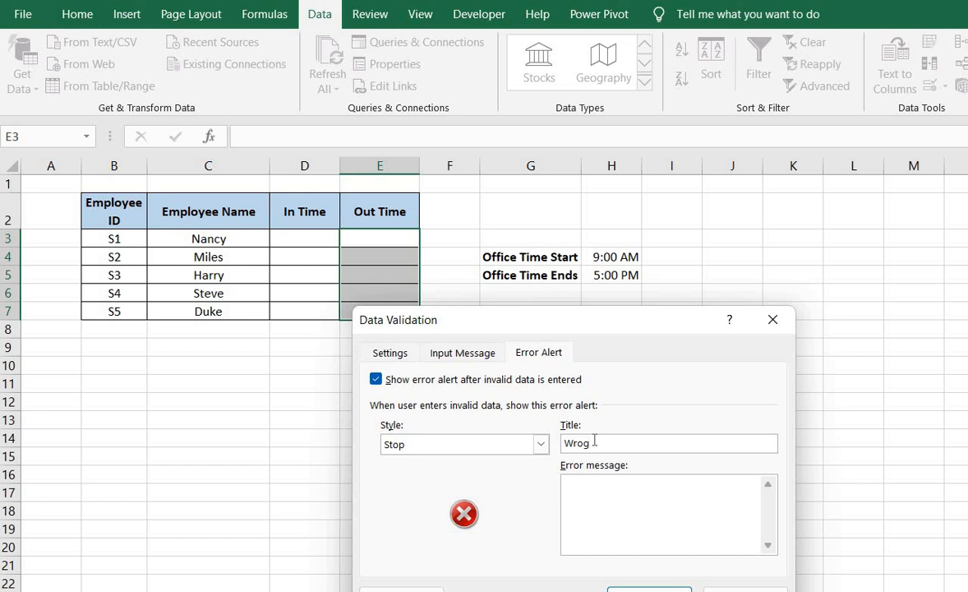
key("BackSpace")
type("ng Out Time Entered")
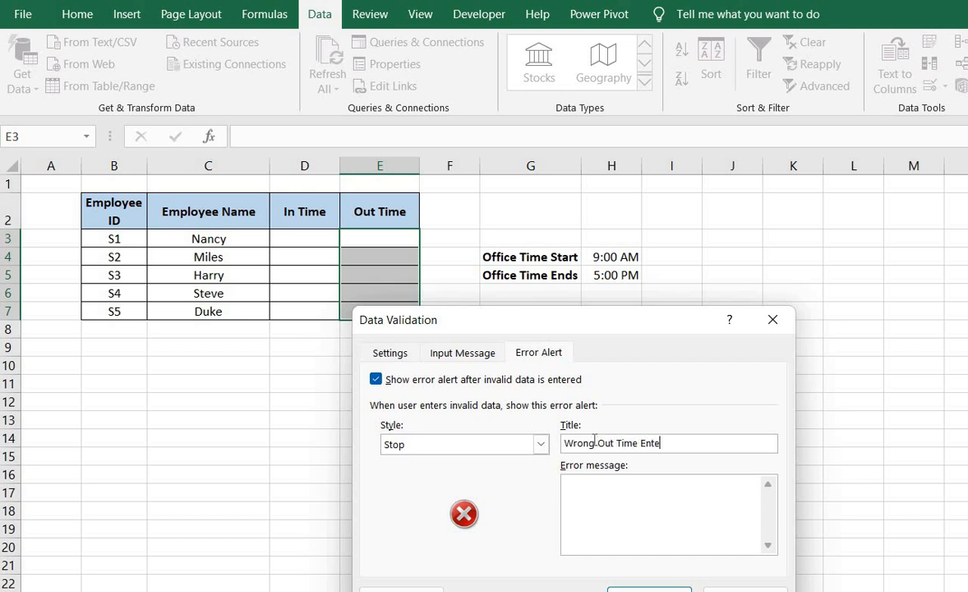
Step: Set the error message to "You must enter a time after or exactly at 5 PM" and apply the Out Time validation
left_click(593, 486)
type("You must enter")
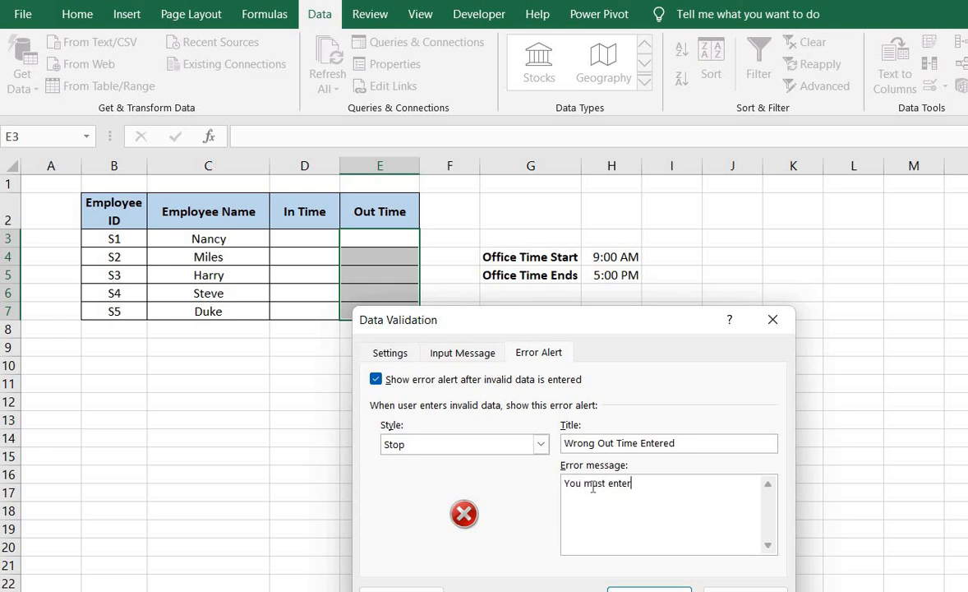
type(" a time after or exactly")
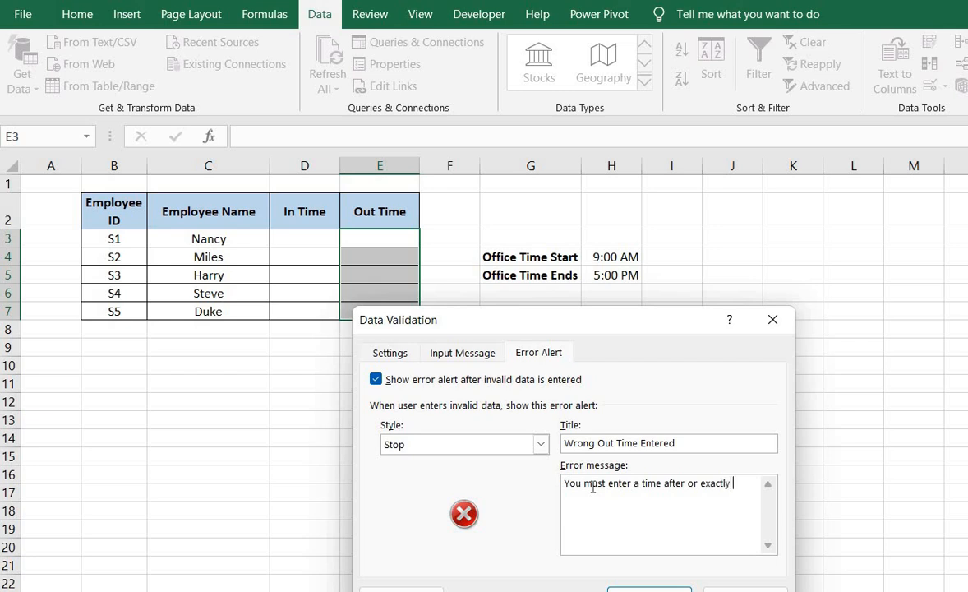
type(" a")
type("5 PM")
left_click(650, 589)
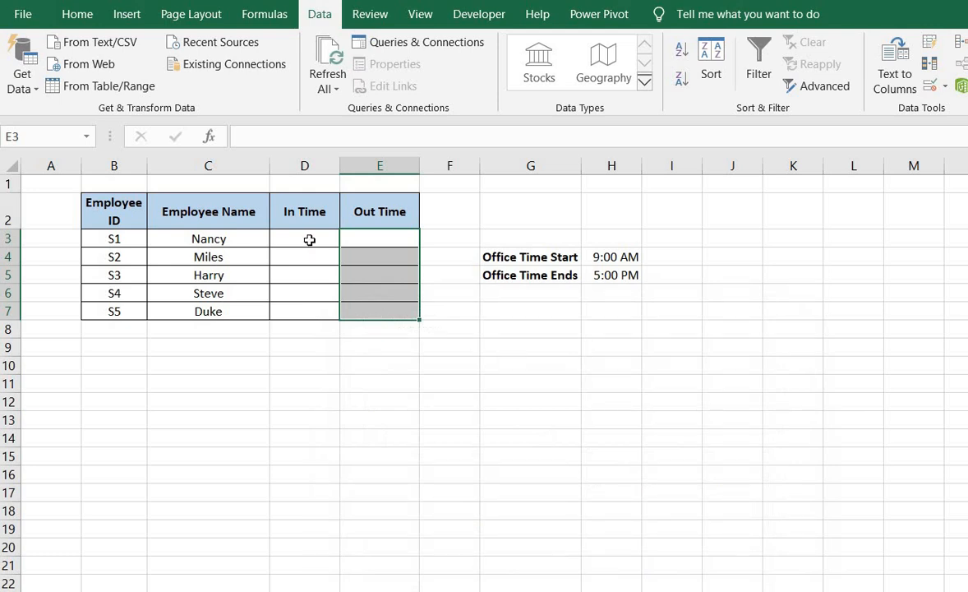
Step: Set the input message title for the In Time cells D3:D7 to "Enter Your Entry Time"
left_click_drag(309, 239, 306, 310)
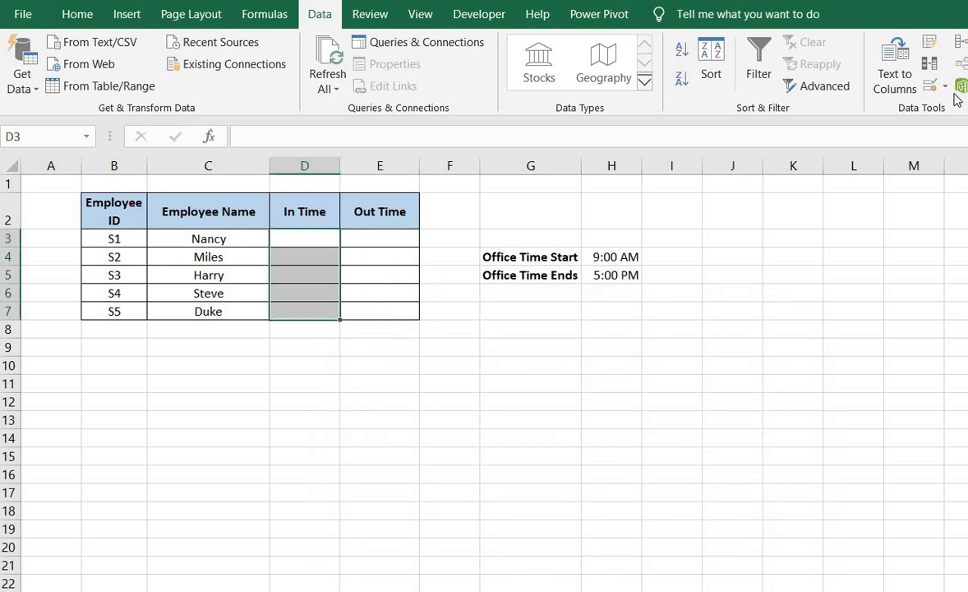
left_click(930, 87)
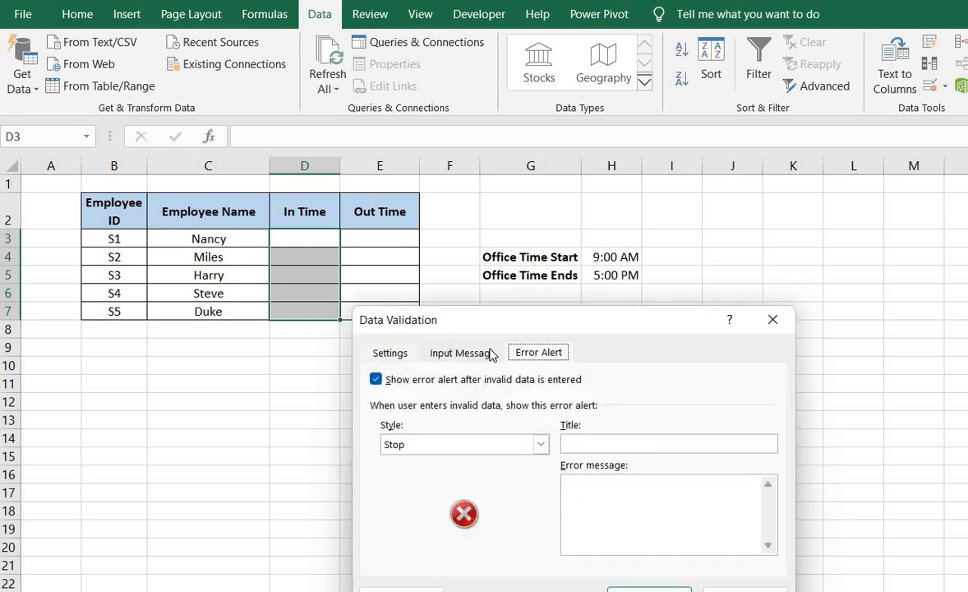
left_click(389, 355)
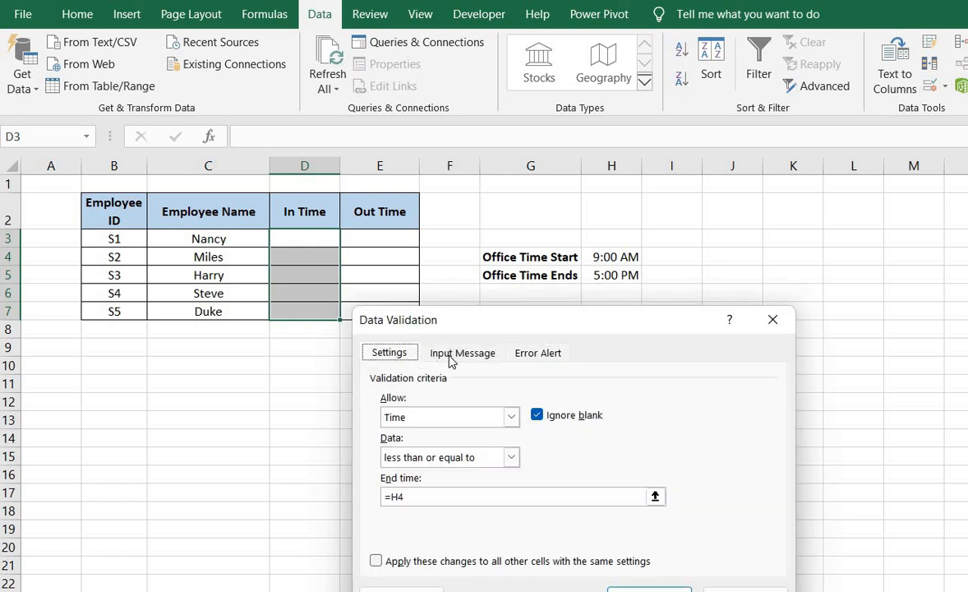
left_click(519, 355)
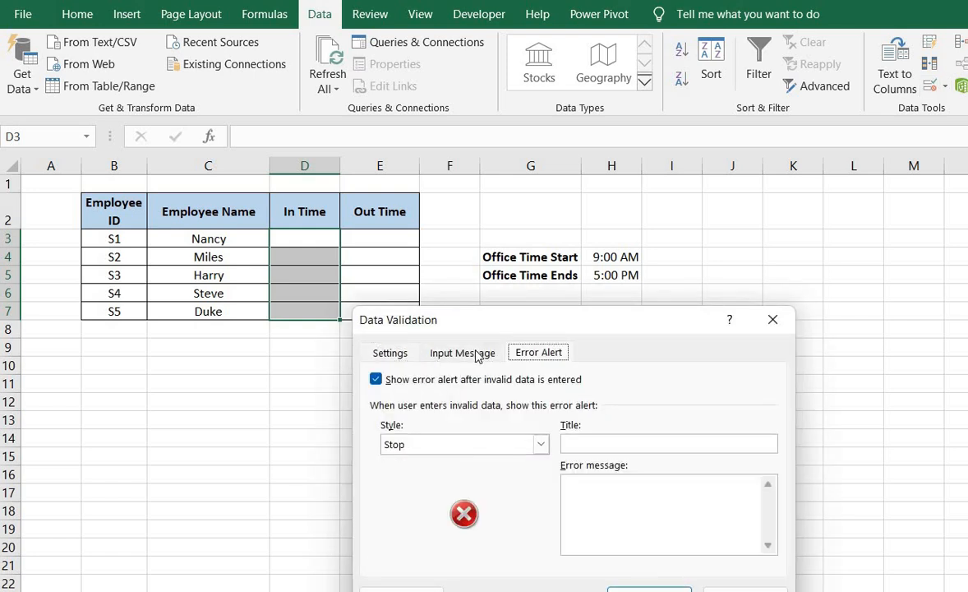
left_click(476, 355)
left_click(503, 441)
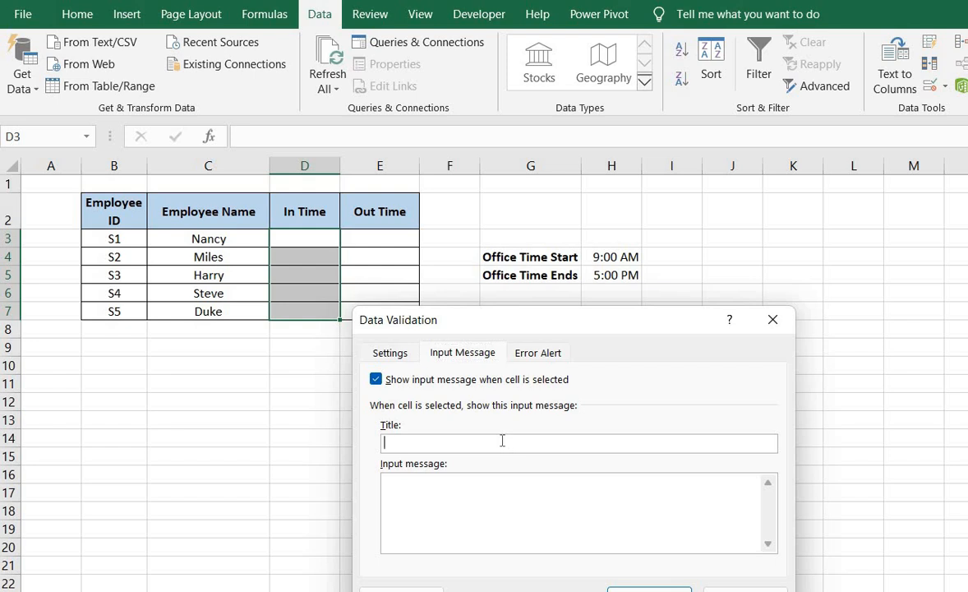
type("Enter Your Entry Time")
Step: Give the In Time error alert the title "Wrong Entry Time" and message "You Must Enter a Time before or at 9 AM", and apply it
left_click(555, 352)
left_click(597, 445)
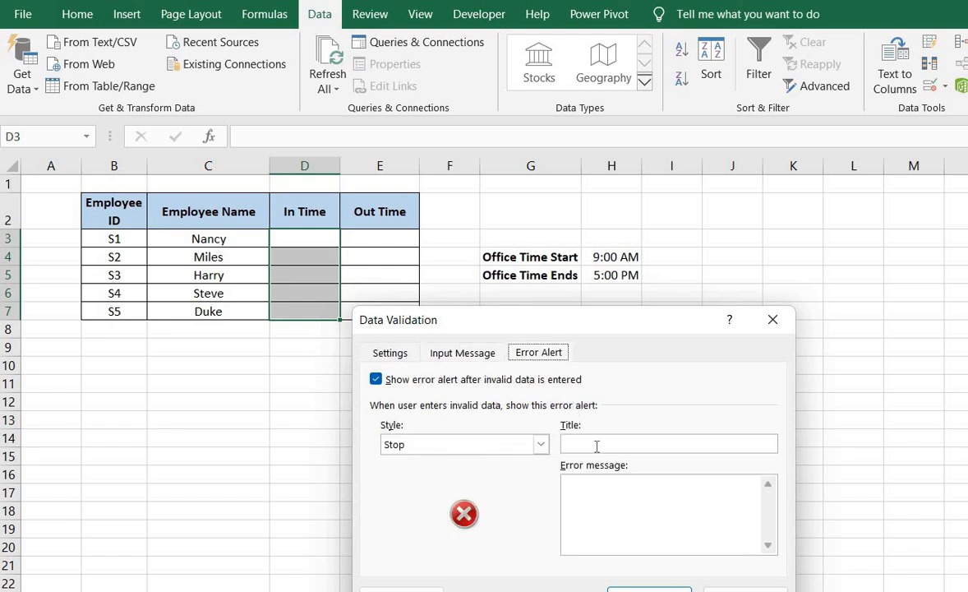
type("Wrong Entry Time")
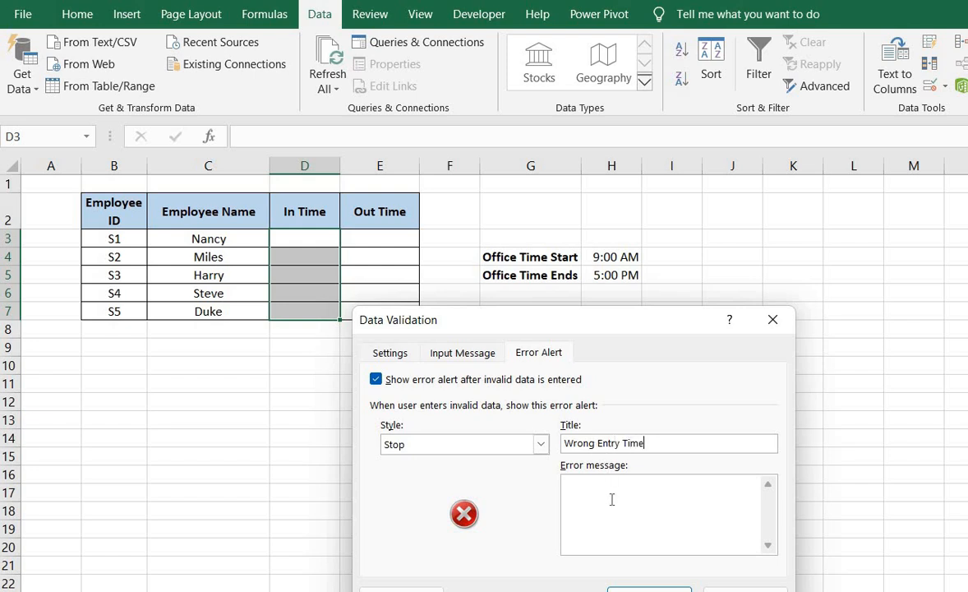
type("You Must Enter a Time befor")
key("BackSpace")
key("BackSpace")
type("ore or at ")
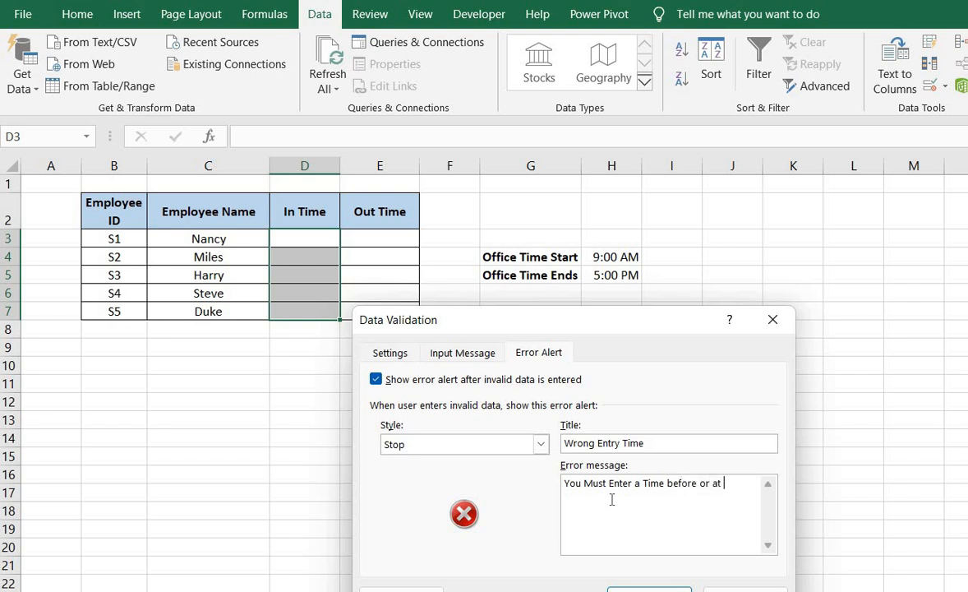
type("9 AM")
left_click(646, 585)
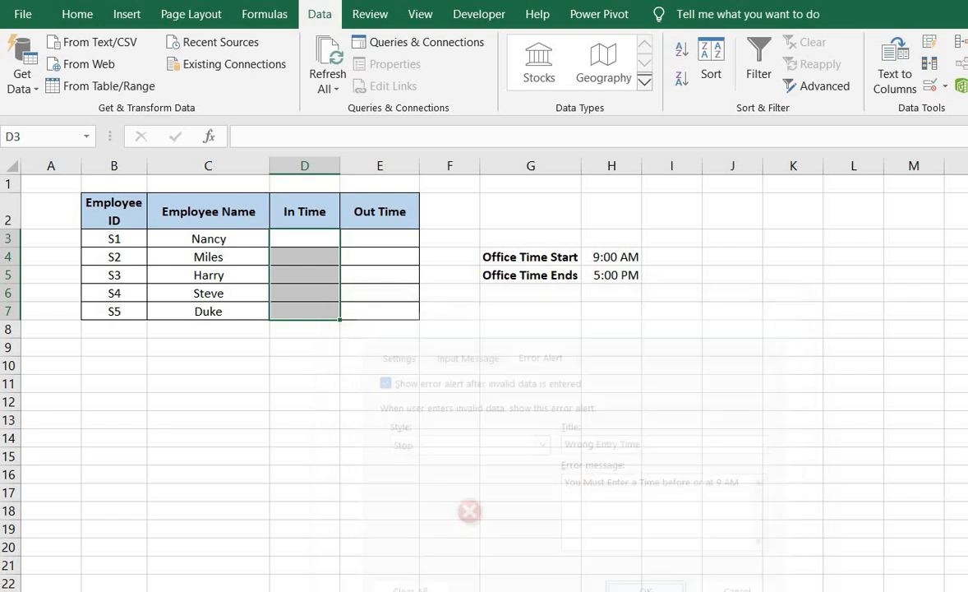
Step: Test the In Time rule by entering 7:00 AM in cell D3
left_click(313, 236)
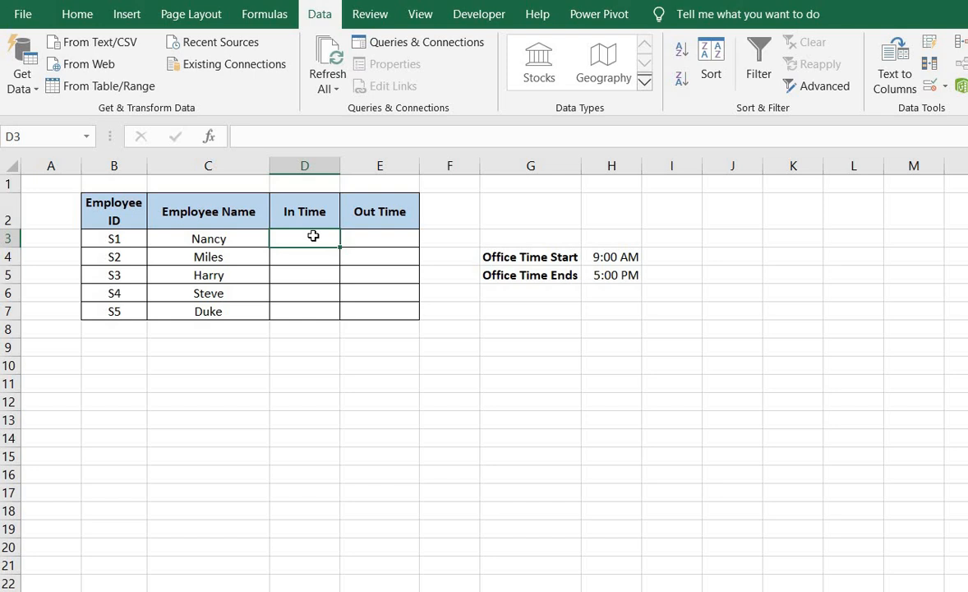
type("7")
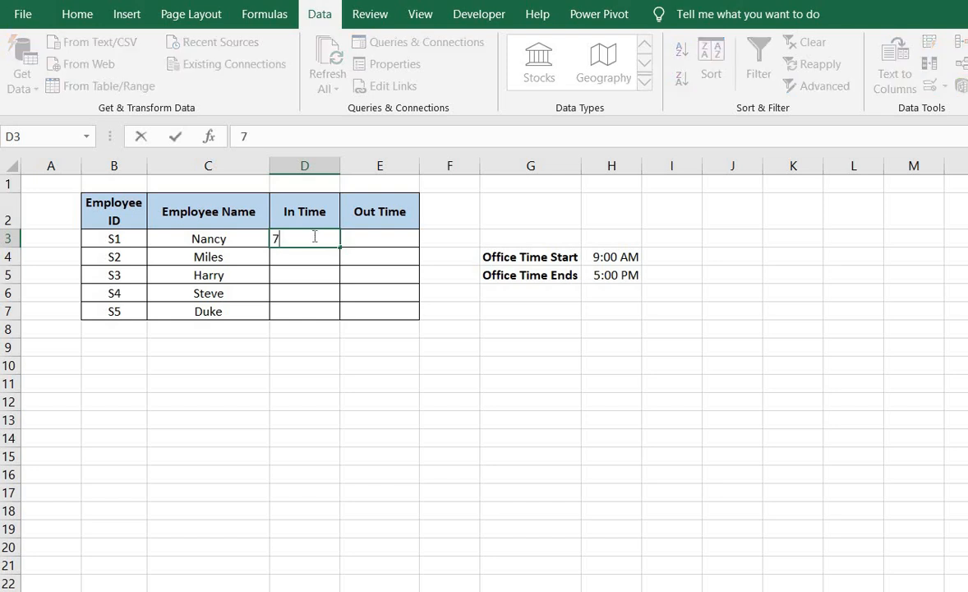
type(":00 AM")
key("Return")
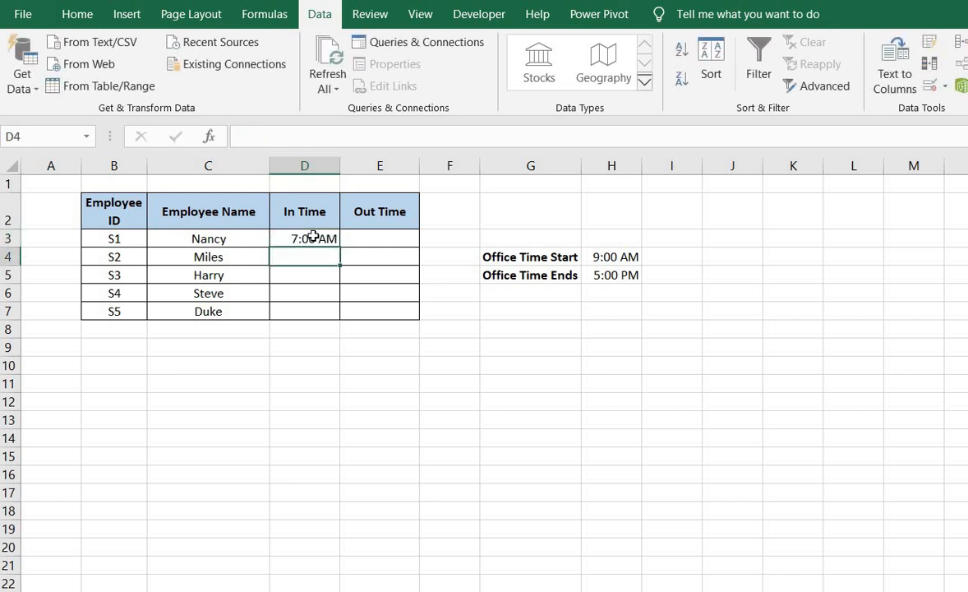
Step: Try to change the In Time in cell D3 to 9:01 AM to test the office start limit
left_click(313, 236)
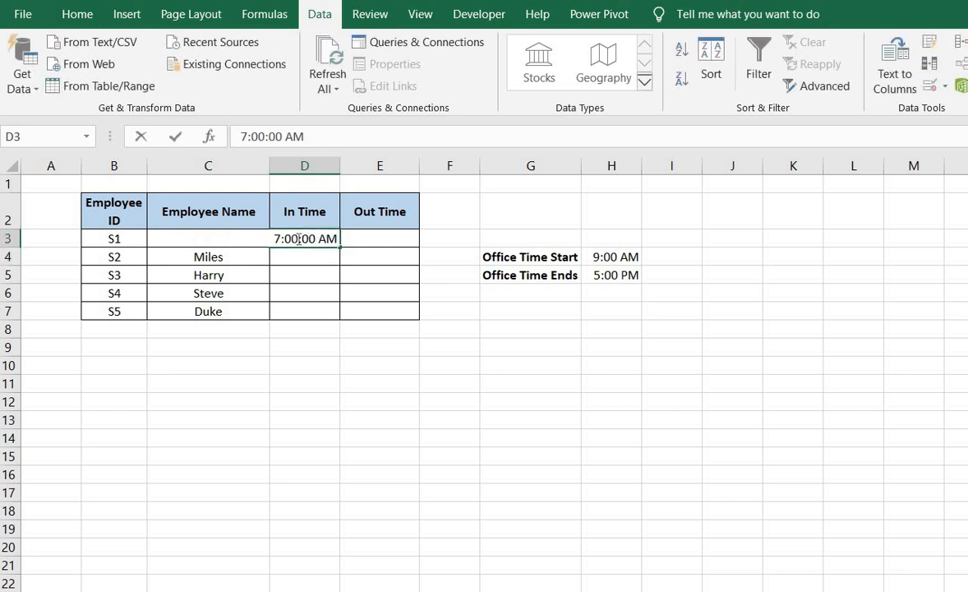
double_click(298, 238)
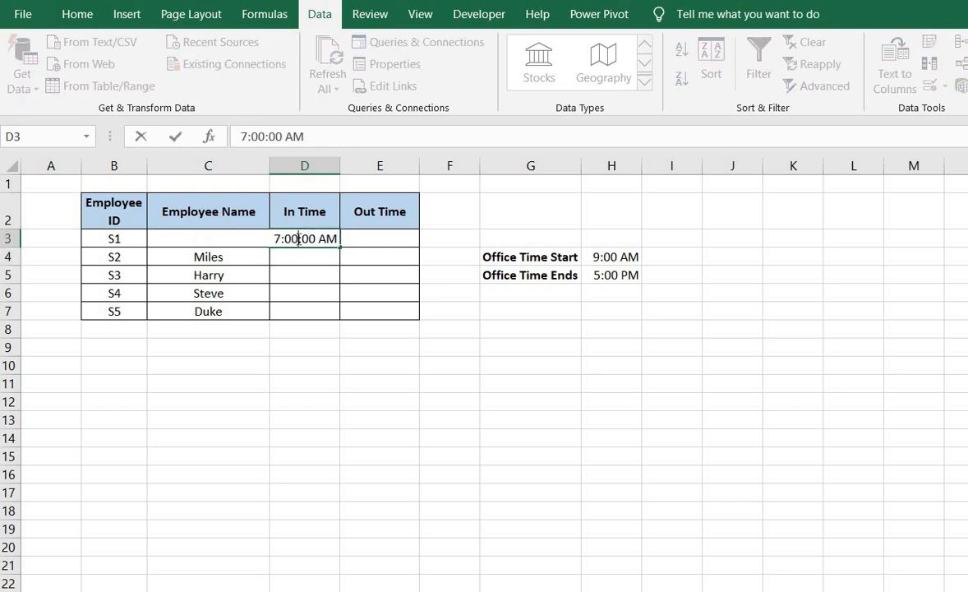
key("BackSpace")
type("1")
key("Home")
key("Delete")
type("9")
key("Return")
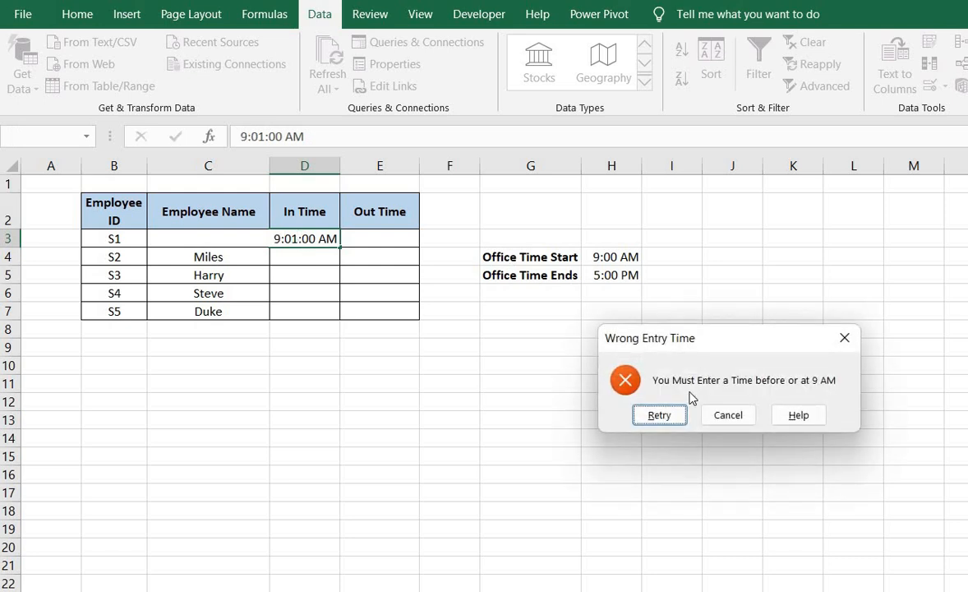
Step: Retry the In Time entry in cell D3 with 9:00 AM
left_click(659, 415)
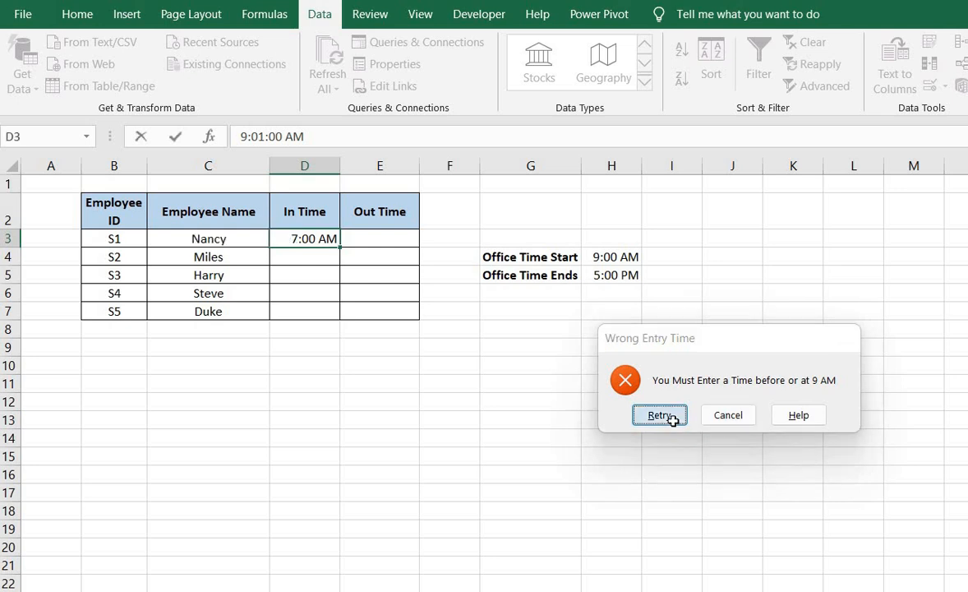
key("Home")
key("Right")
key("Right")
key("Right")
key("Right")
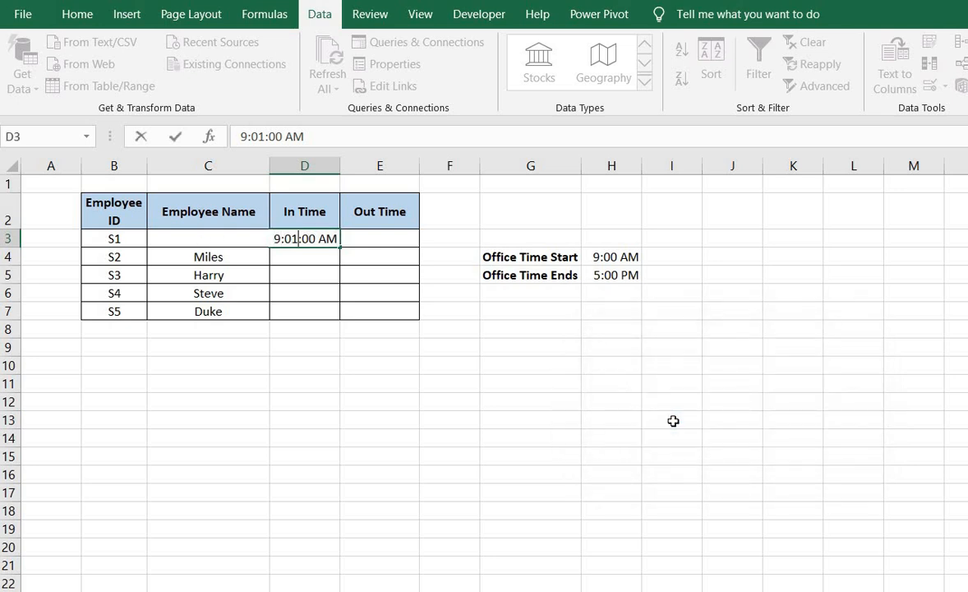
key("BackSpace")
type("0")
key("Return")
Step: Try to enter 4:56 PM as the Out Time in cell E3 to test the office end limit
key("Up")
key("Right")
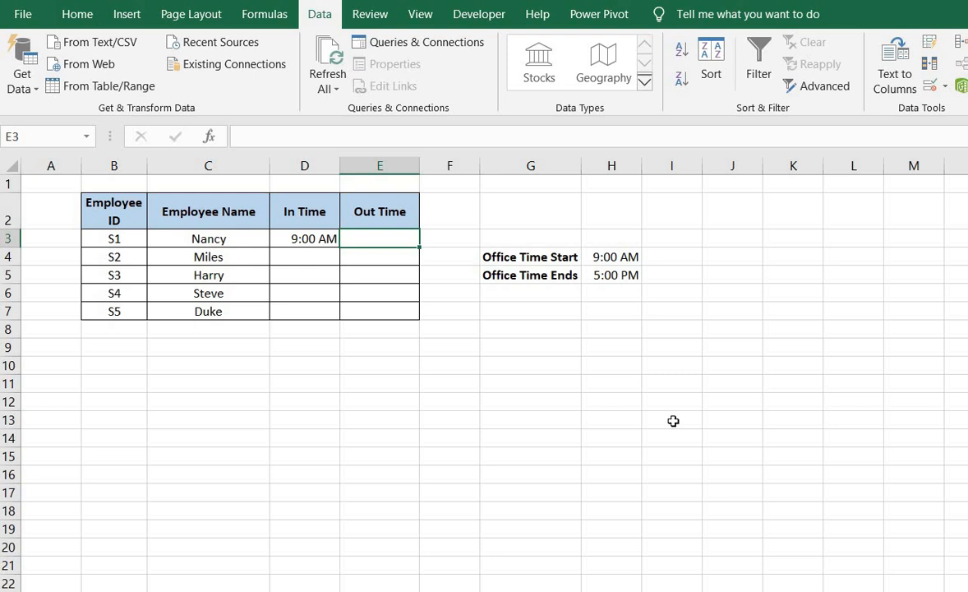
type("4")
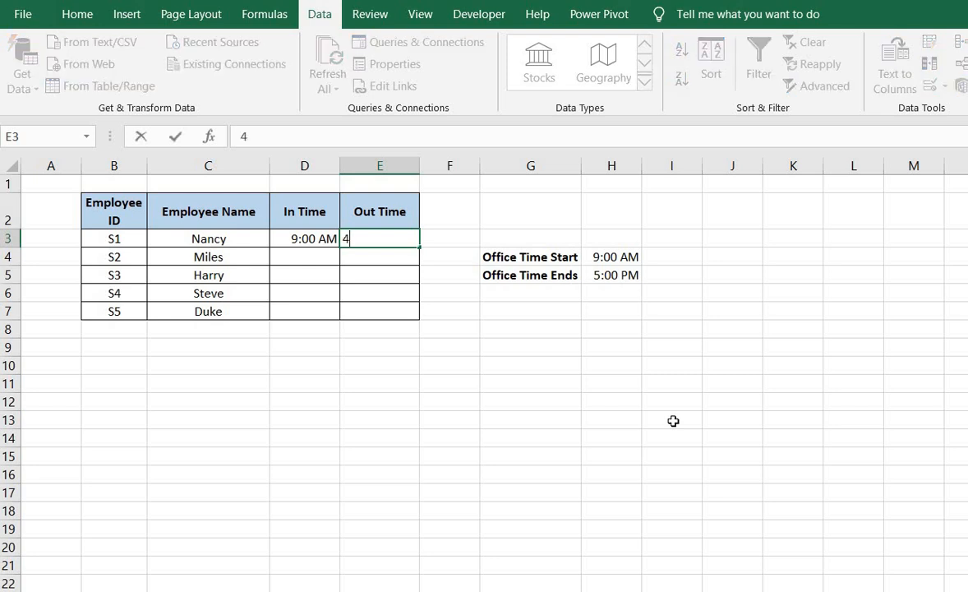
type(": 56 PM")
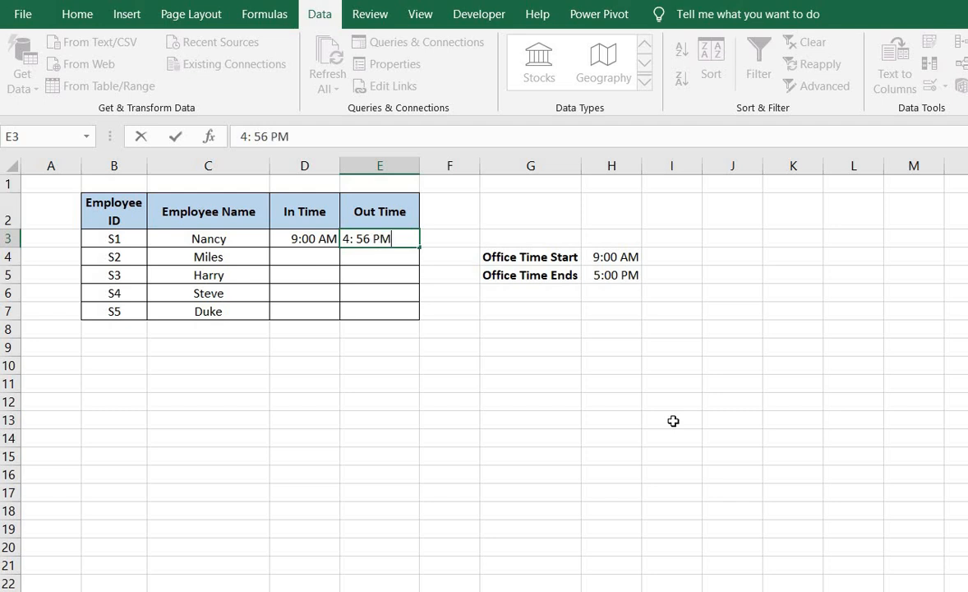
key("Return")
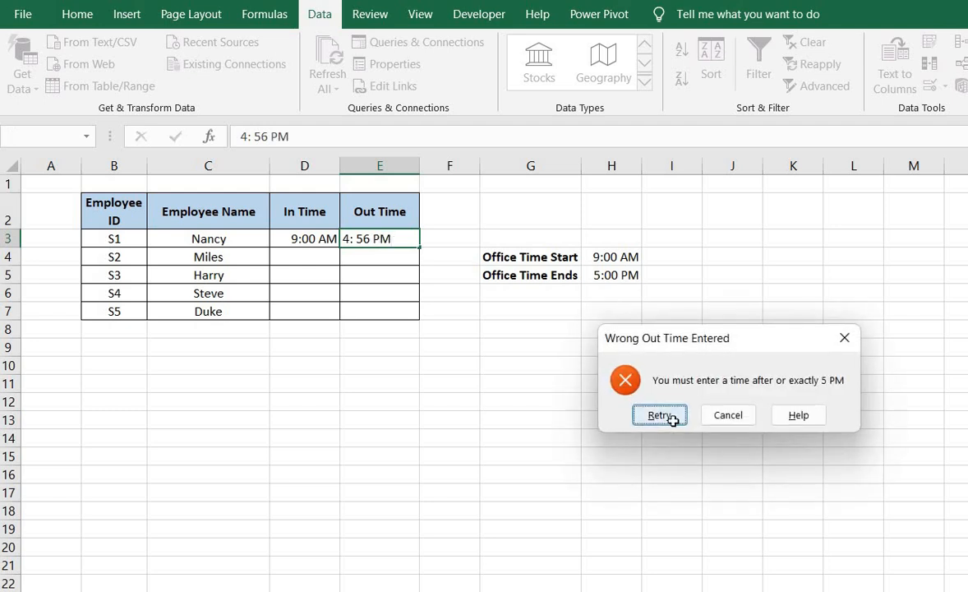
Step: Retry the Out Time entry in cell E3 with 5:56 PM
left_click(659, 415)
key("Left")
key("Left")
key("Left")
key("Left")
key("Left")
key("Left")
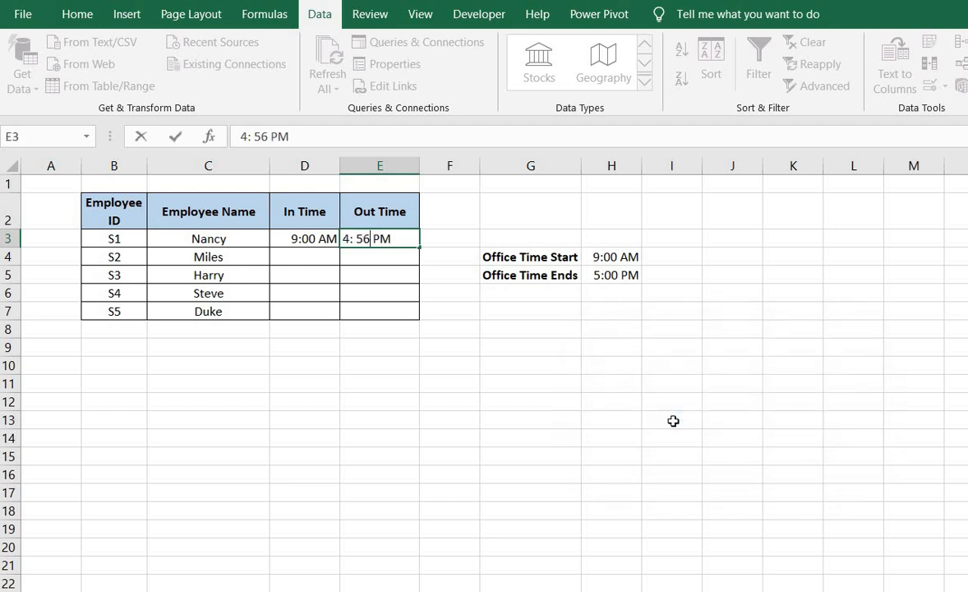
key("BackSpace")
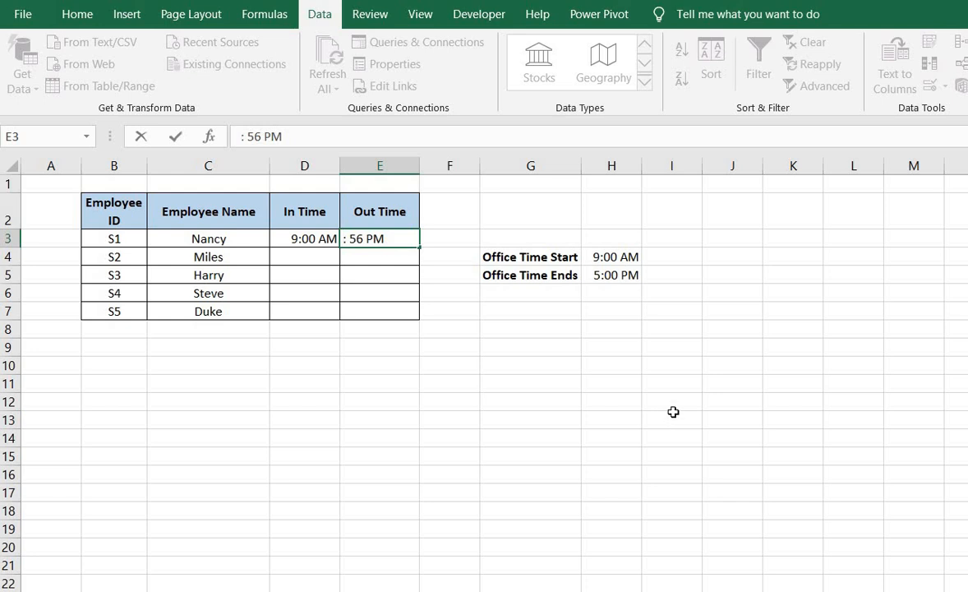
type("5")
key("Return")
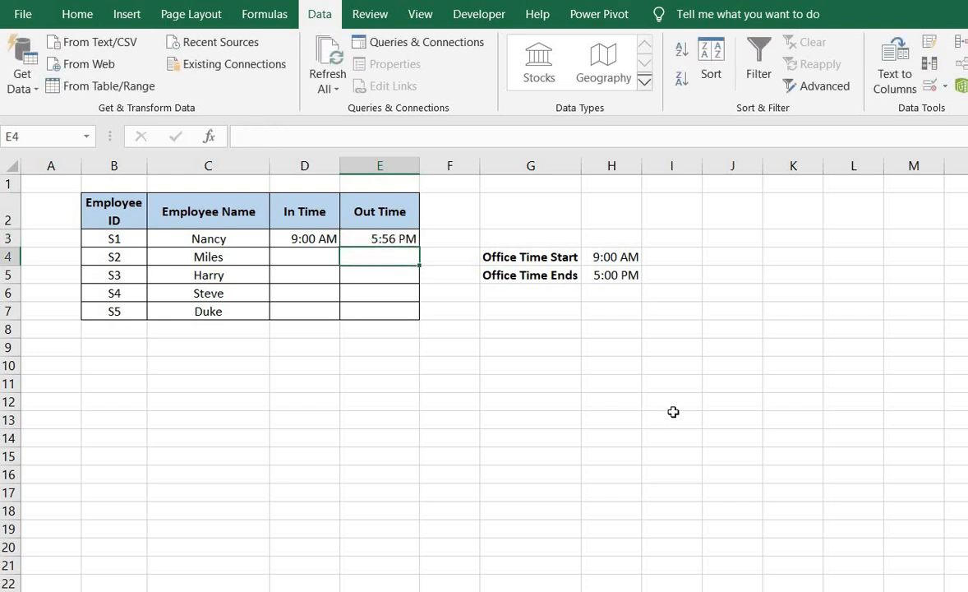
key("Up")
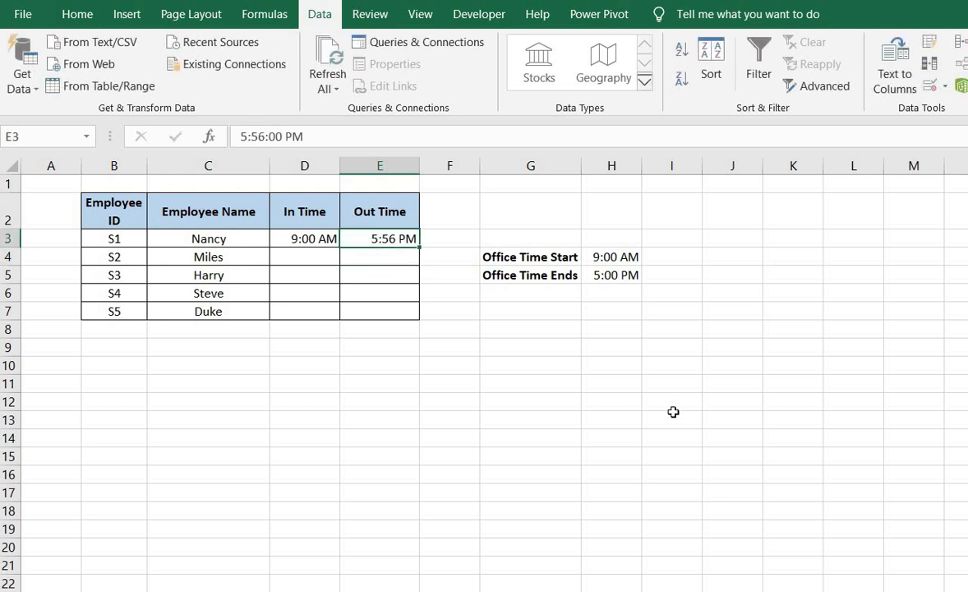